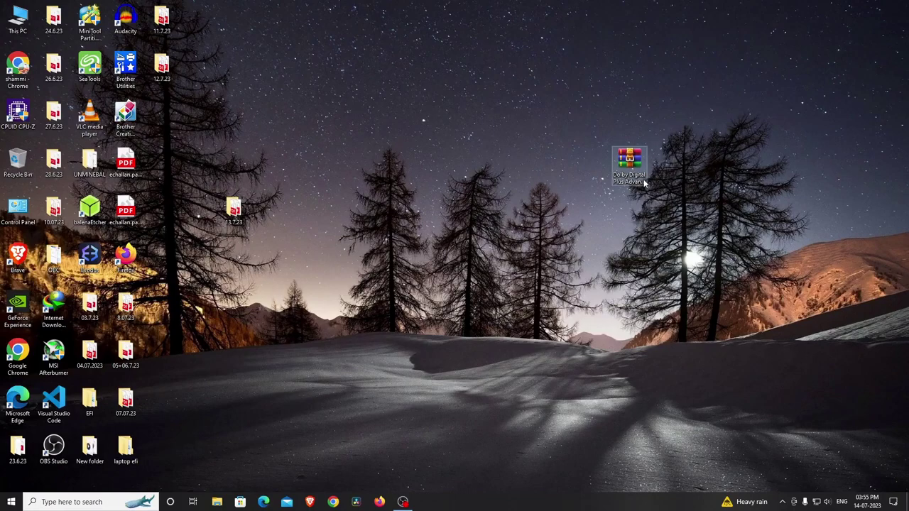
Reposition the Dolby Digital Plus Advance Audio archive on the desktop and extract it there into its own folder.
drag(630, 167, 570, 173)
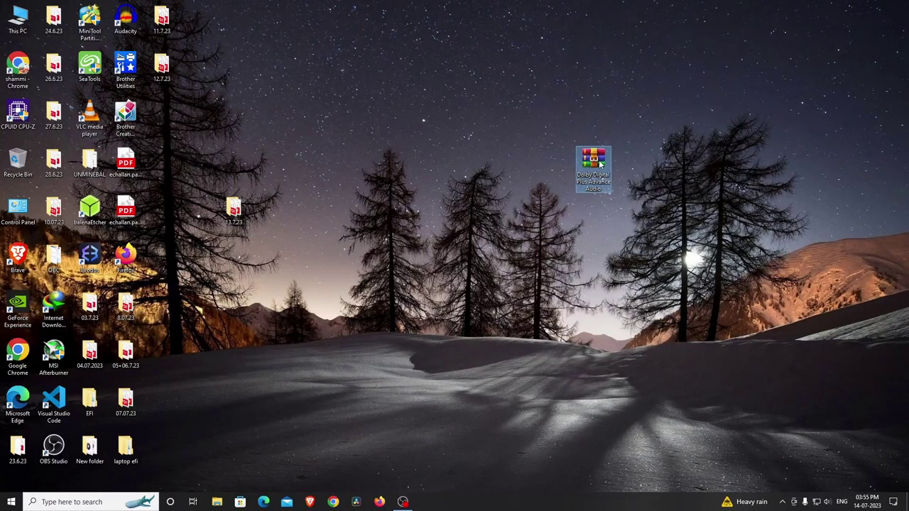
right_click(600, 163)
click(642, 221)
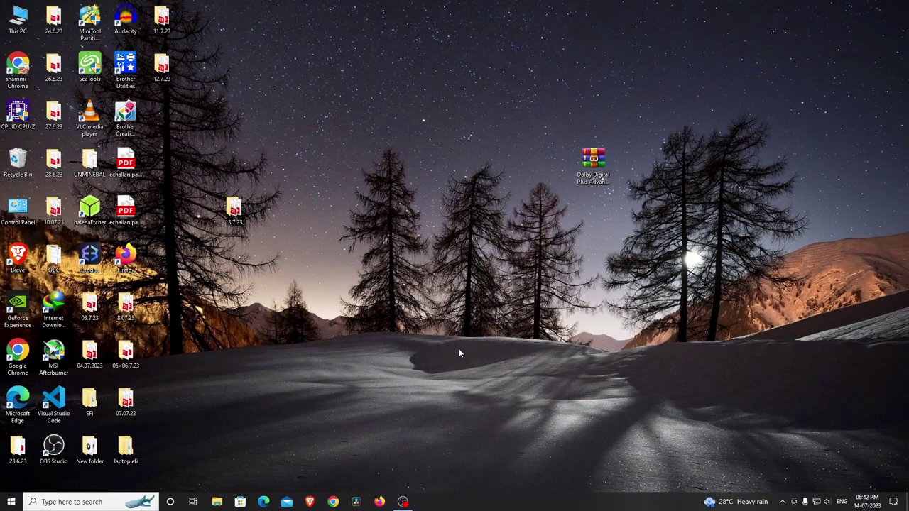
Create a system restore point described as "before dolby atmos install" and close System Properties.
click(55, 502)
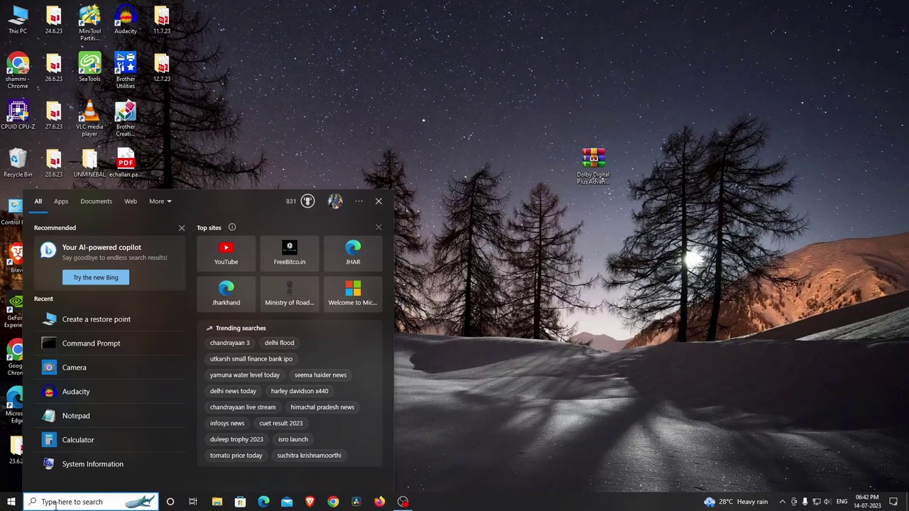
text(crea)
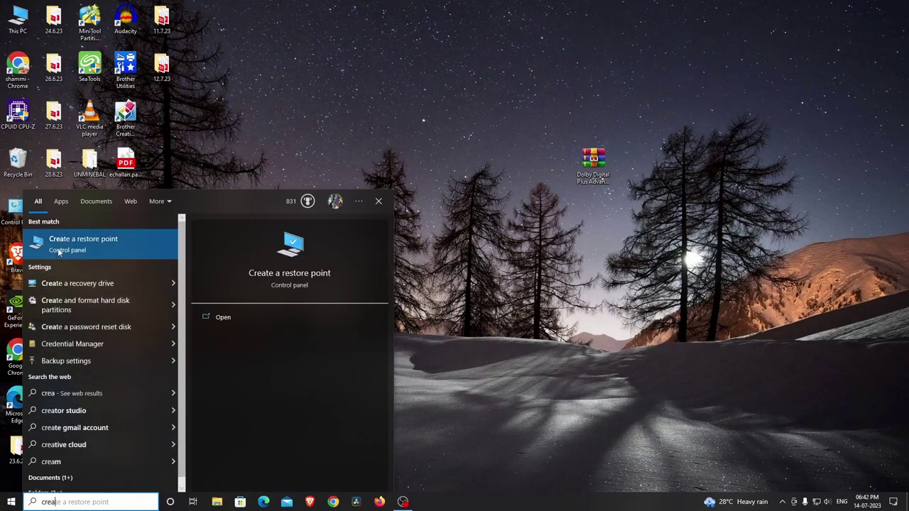
click(83, 244)
click(267, 285)
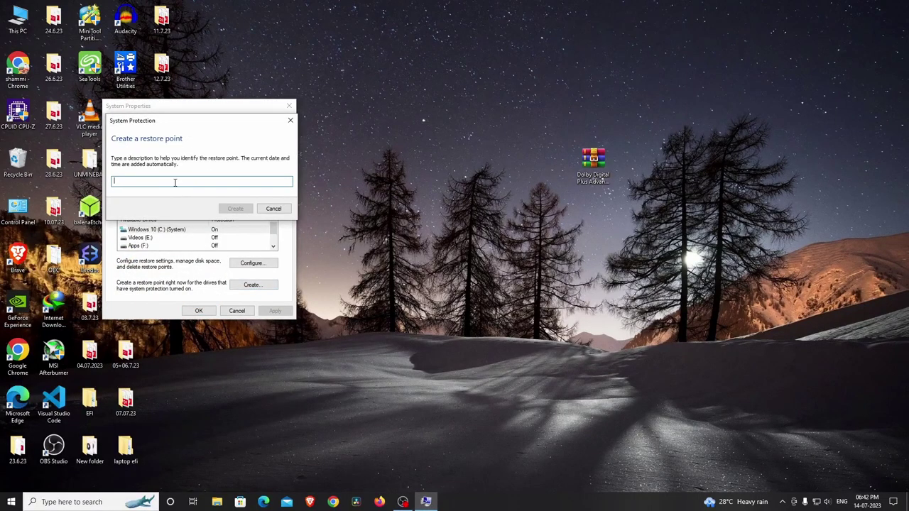
text(befor edolby atmos install)
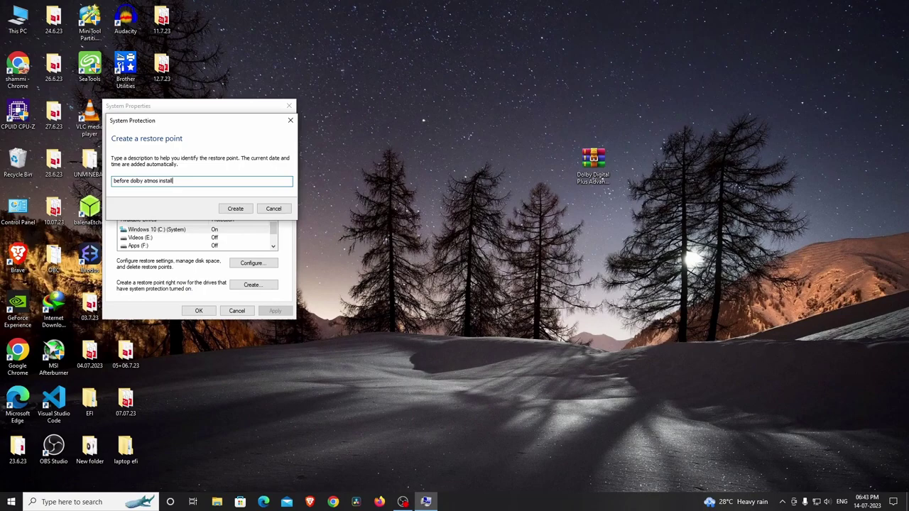
click(233, 209)
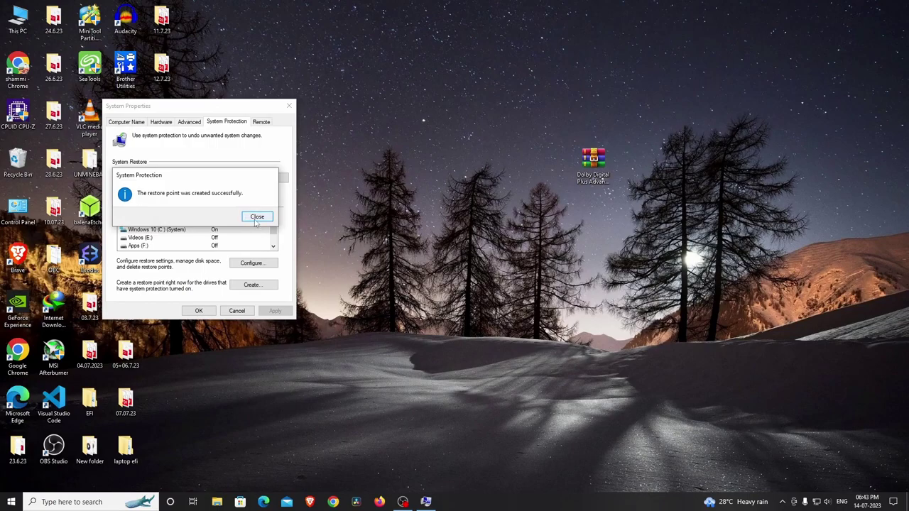
click(256, 217)
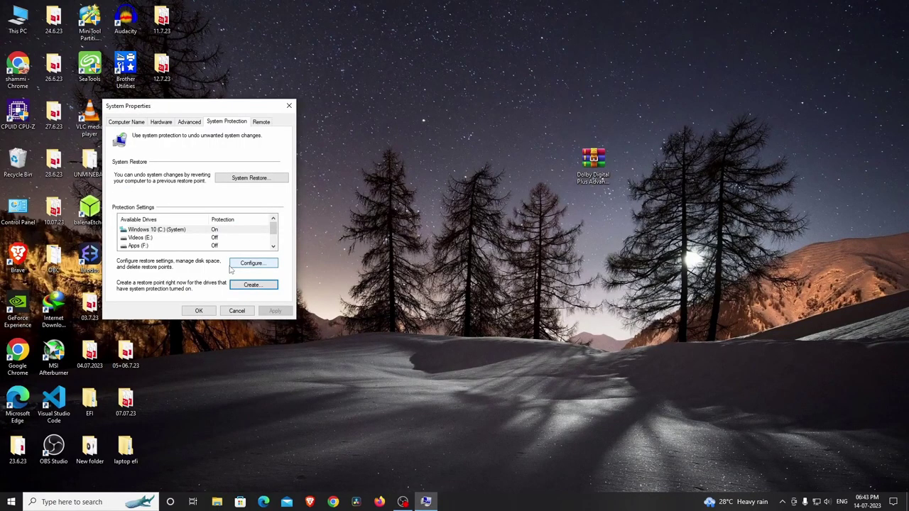
click(234, 311)
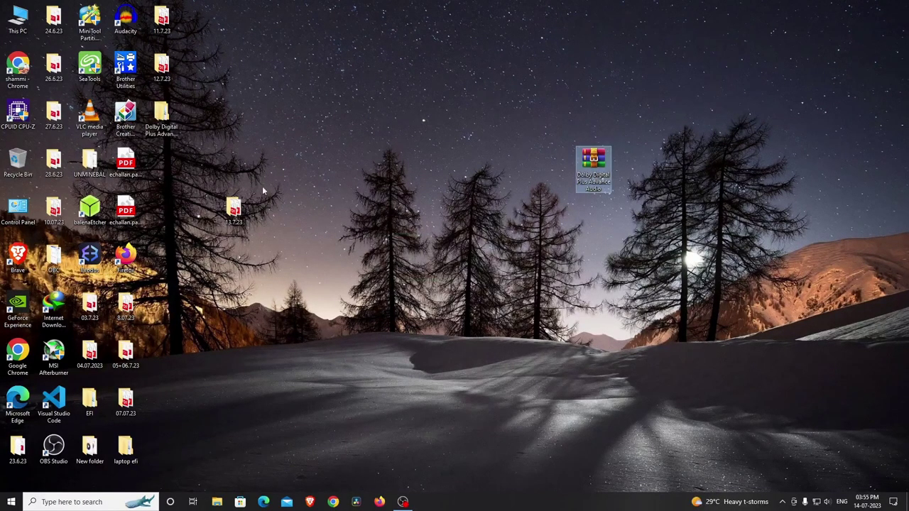
Move the extracted Dolby folder nearer its archive, examine the 64 bit Drivers and Setup folders, and close the window.
drag(162, 119, 450, 170)
double_click(450, 169)
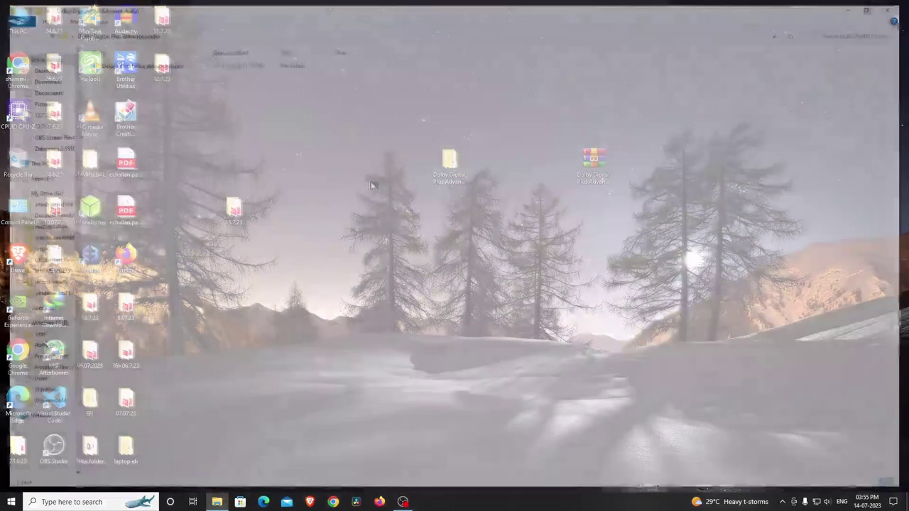
double_click(186, 62)
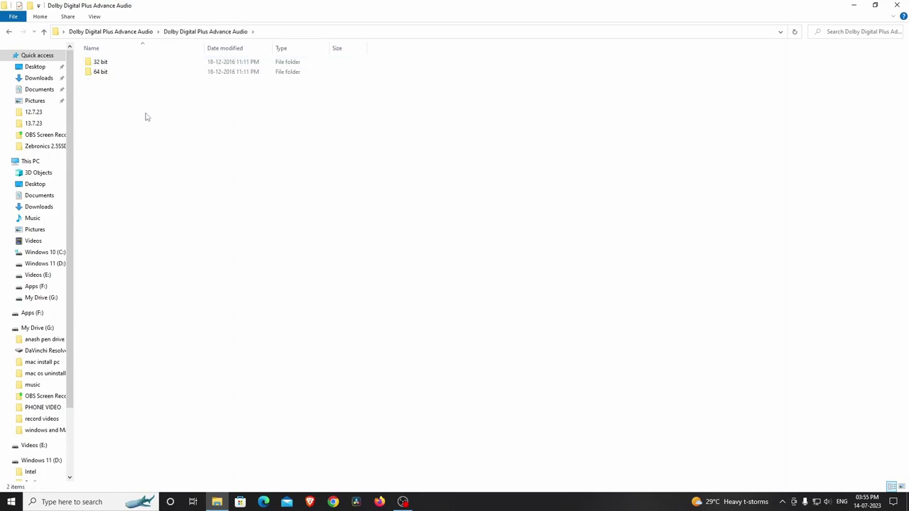
double_click(121, 73)
double_click(111, 63)
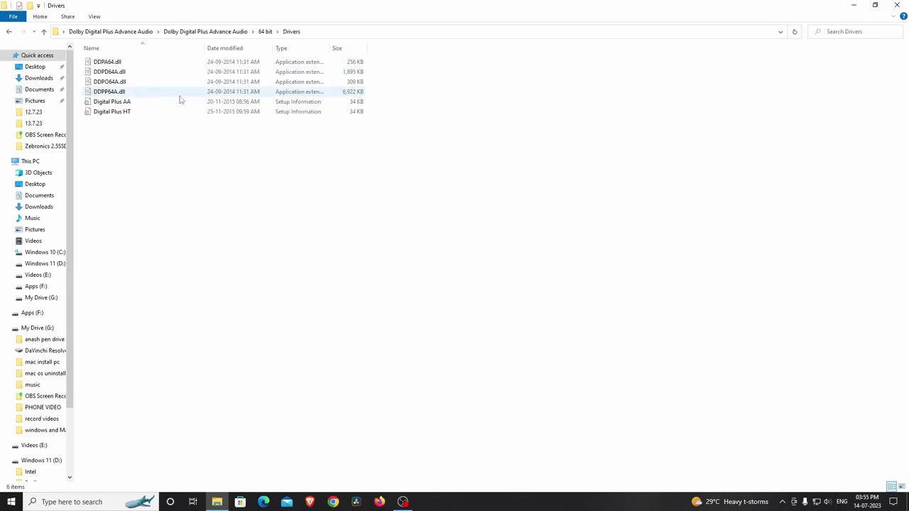
click(8, 31)
double_click(115, 73)
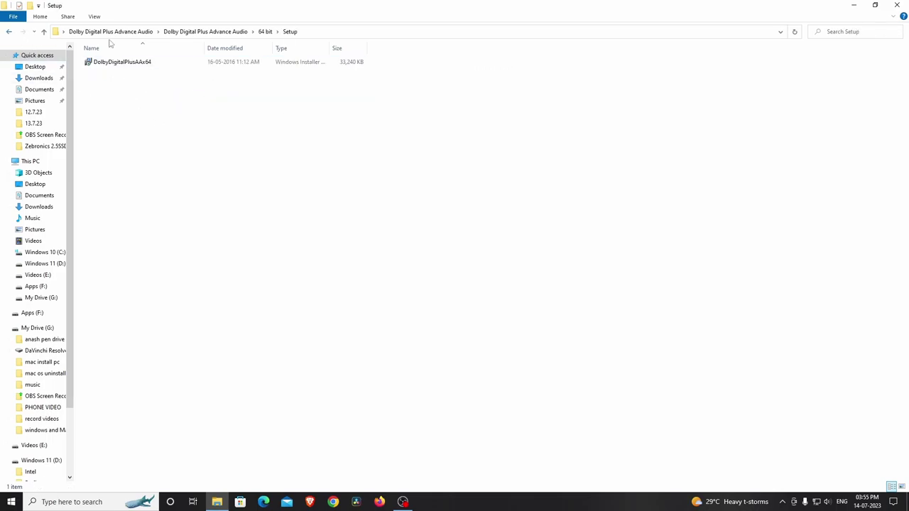
click(896, 6)
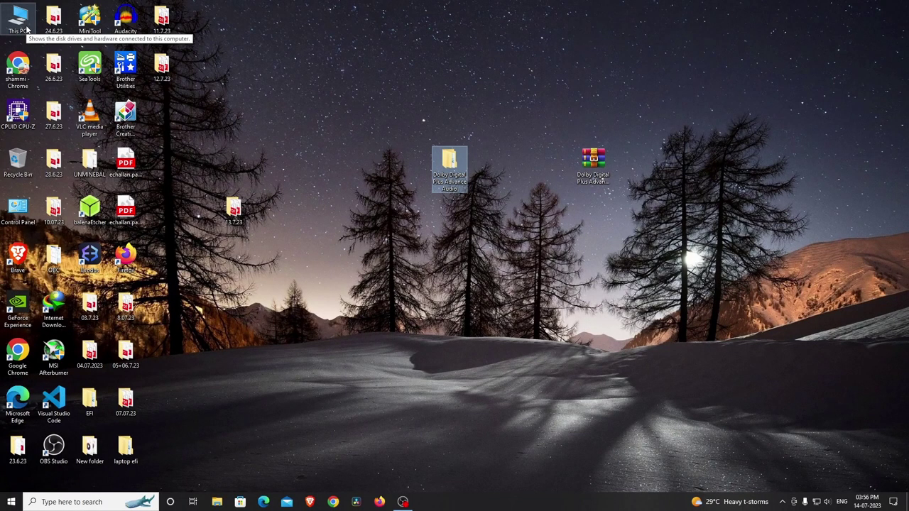
Locate the Restart option among the computer's power options.
click(12, 502)
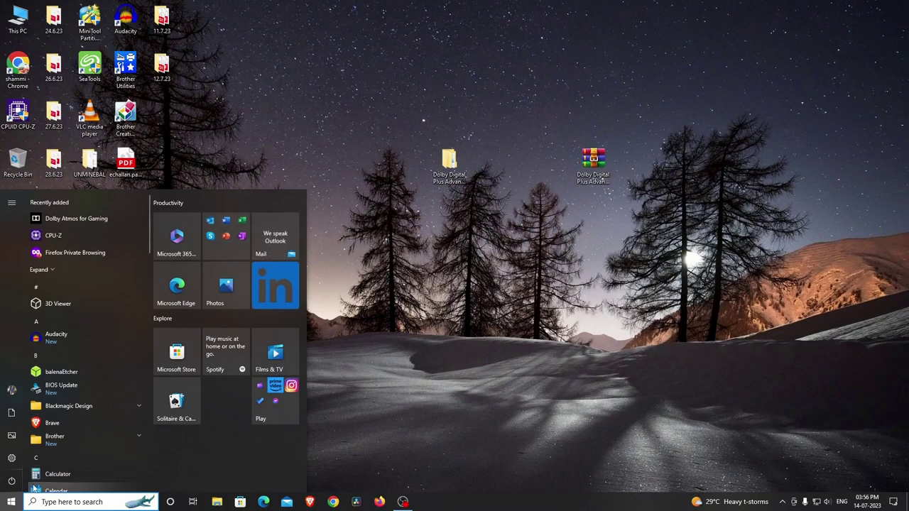
click(11, 480)
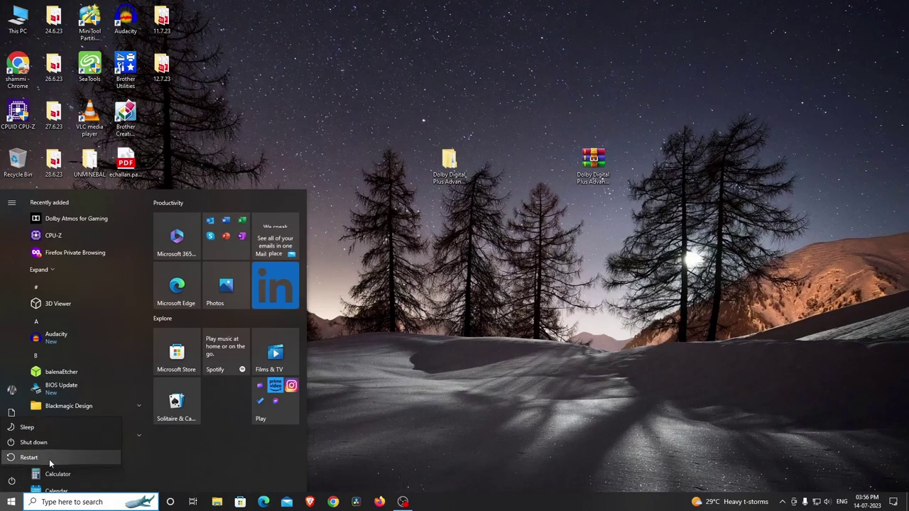
click(50, 461)
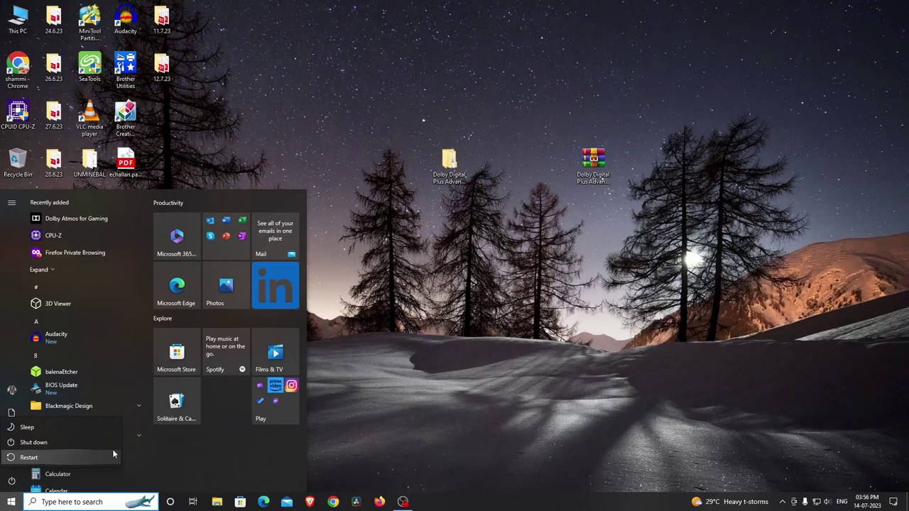
View the Advanced startup option in the Recovery section of Update & Security settings, and close Settings.
click(893, 503)
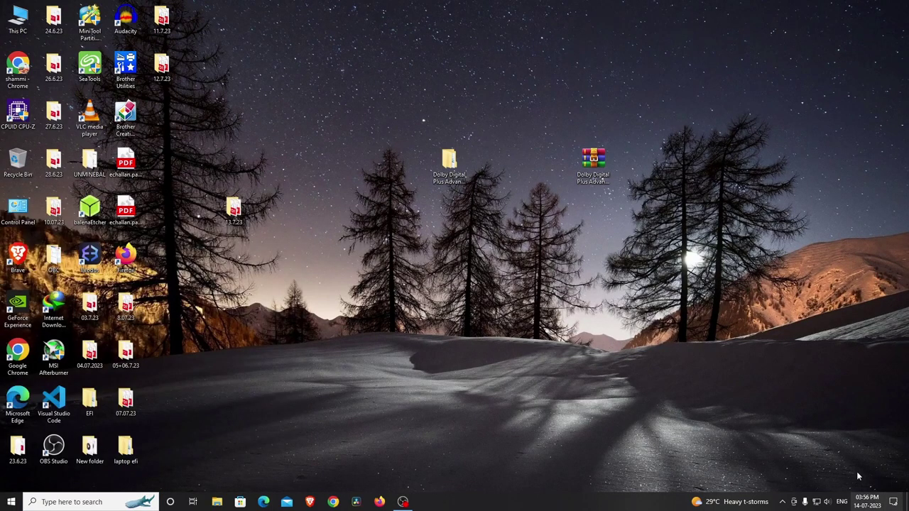
click(840, 406)
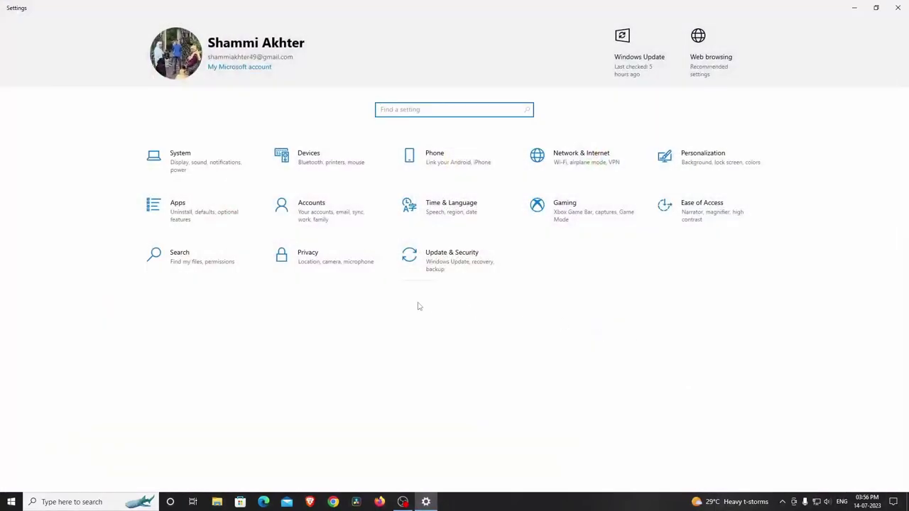
click(441, 262)
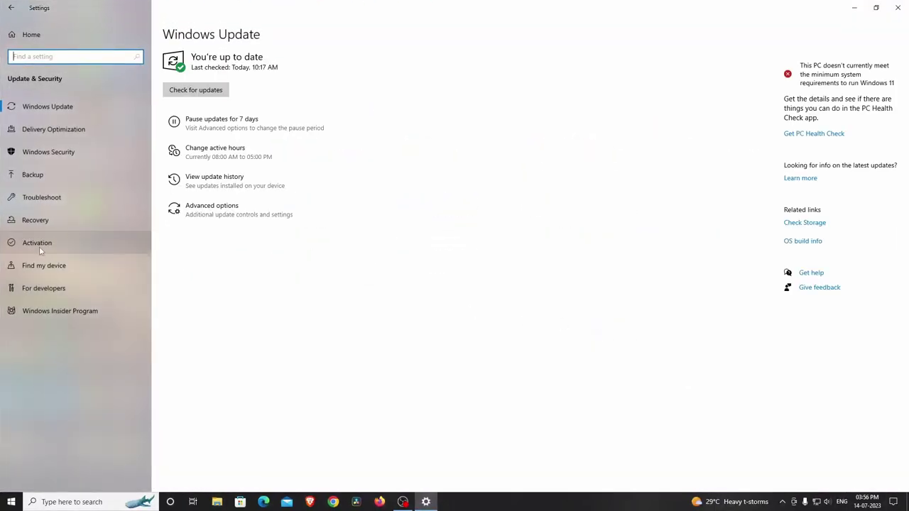
click(37, 221)
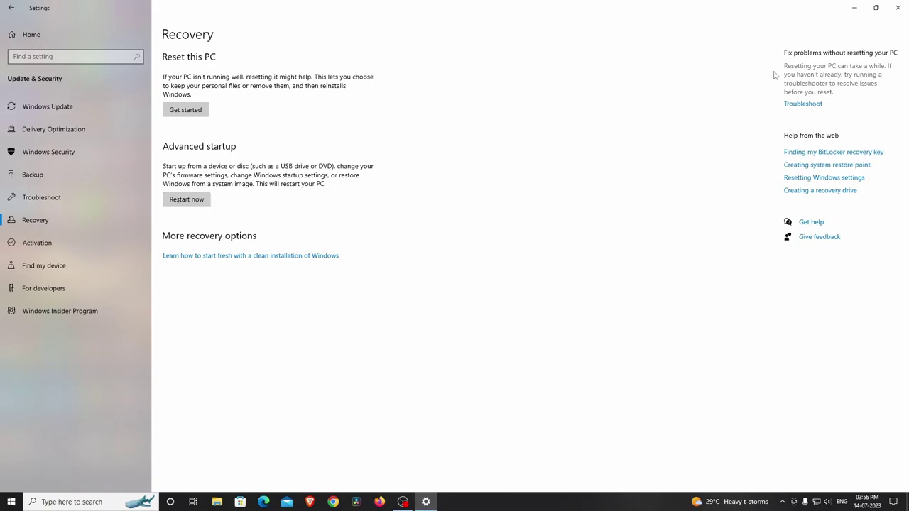
click(897, 7)
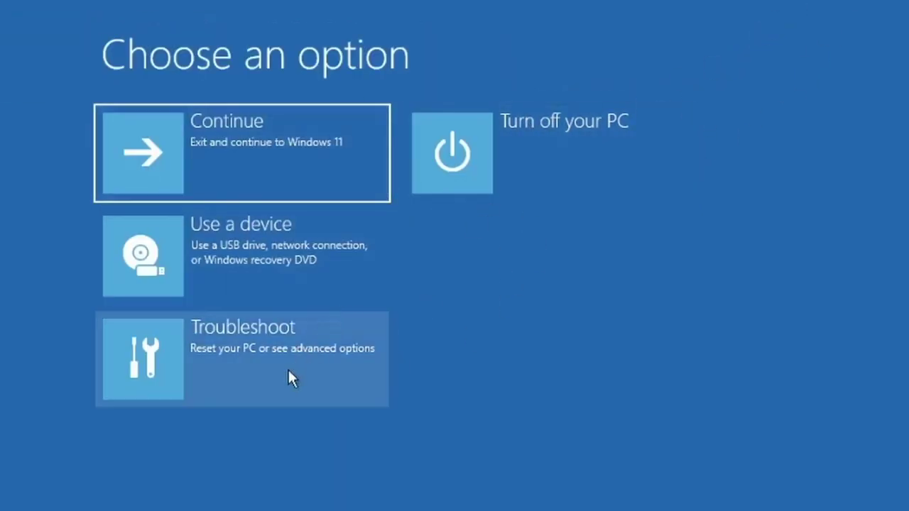
From the recovery environment, restart into Startup Settings and disable driver signature enforcement.
click(286, 377)
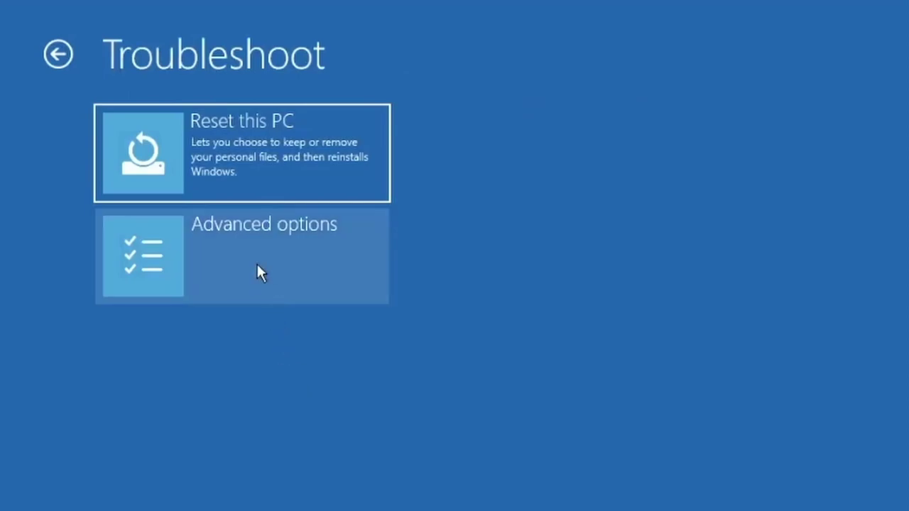
click(257, 267)
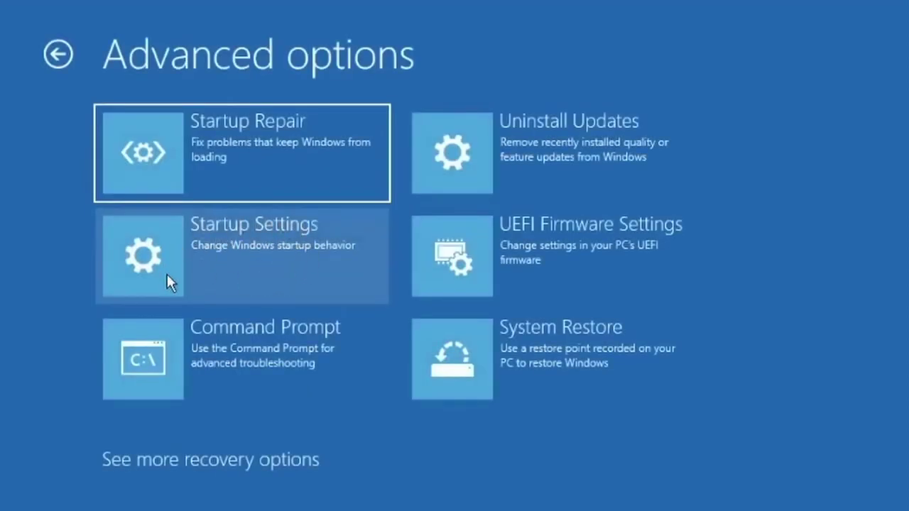
click(331, 260)
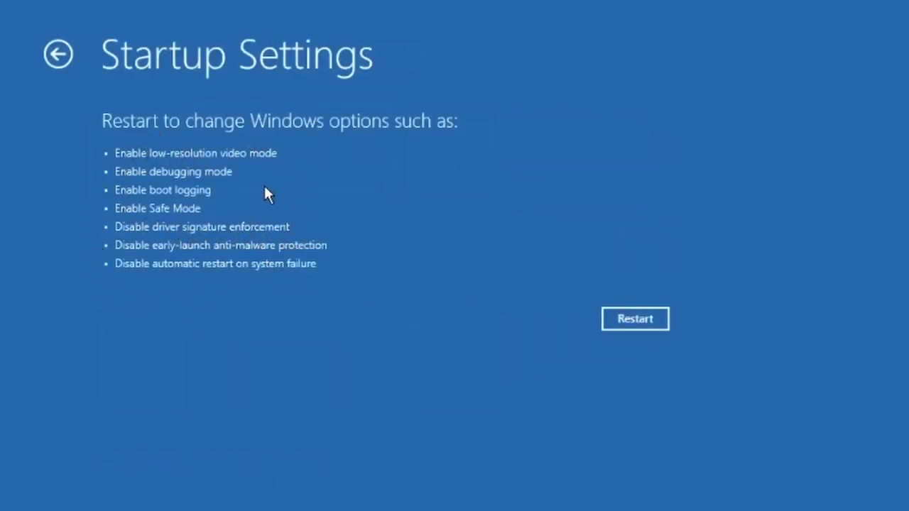
click(651, 319)
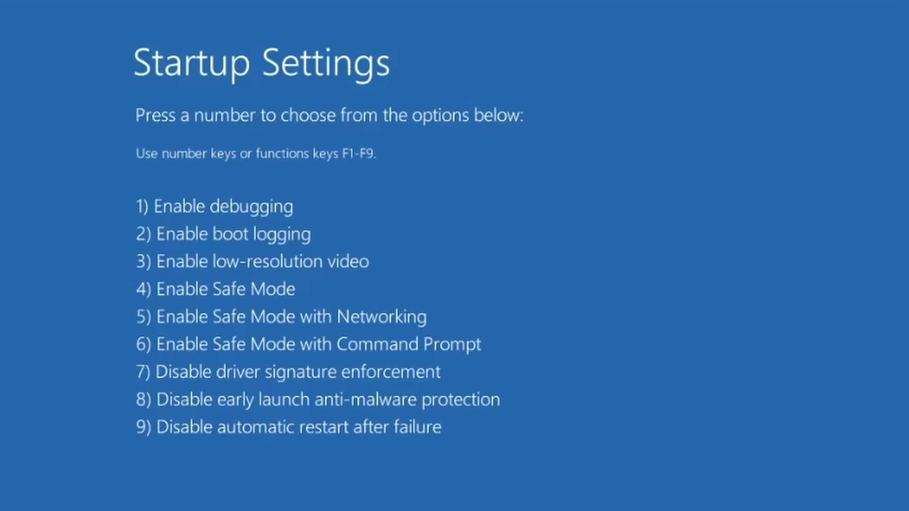
key(7)
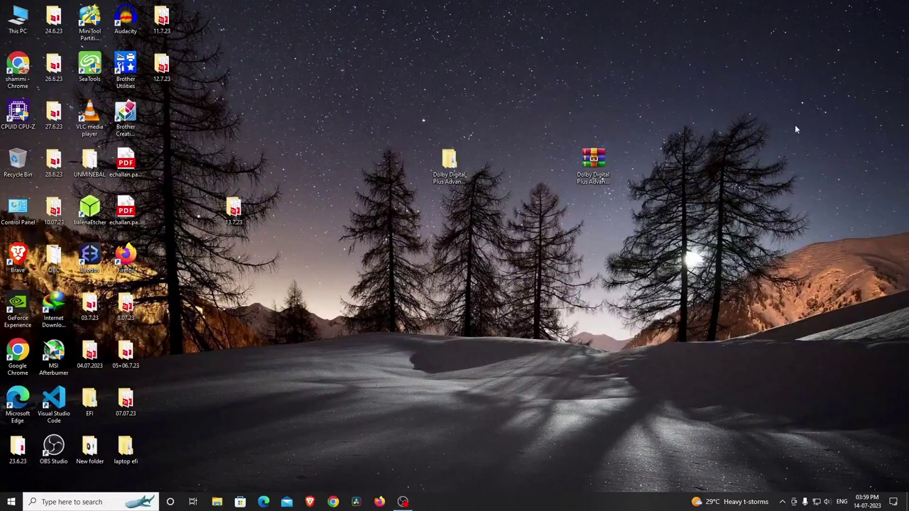
Open Device Manager in Computer Management for this PC and expand Sound, video and game controllers.
right_click(20, 27)
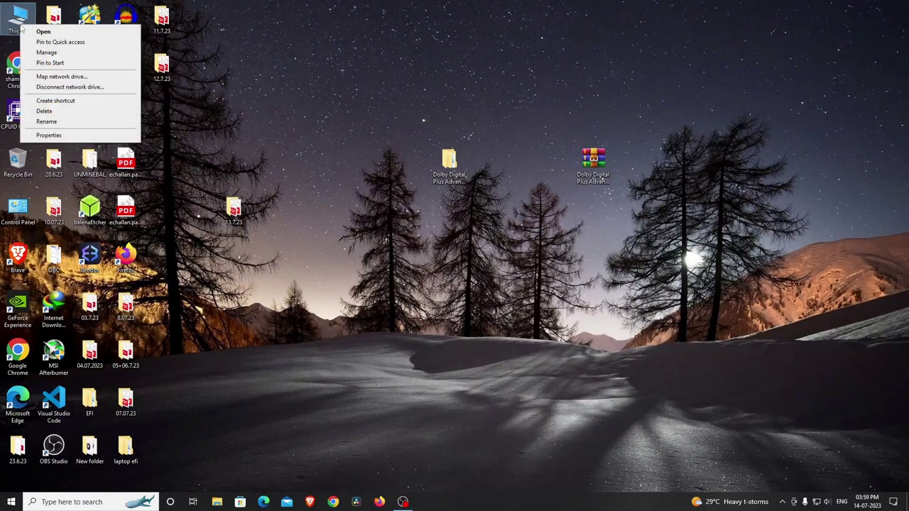
key(Escape)
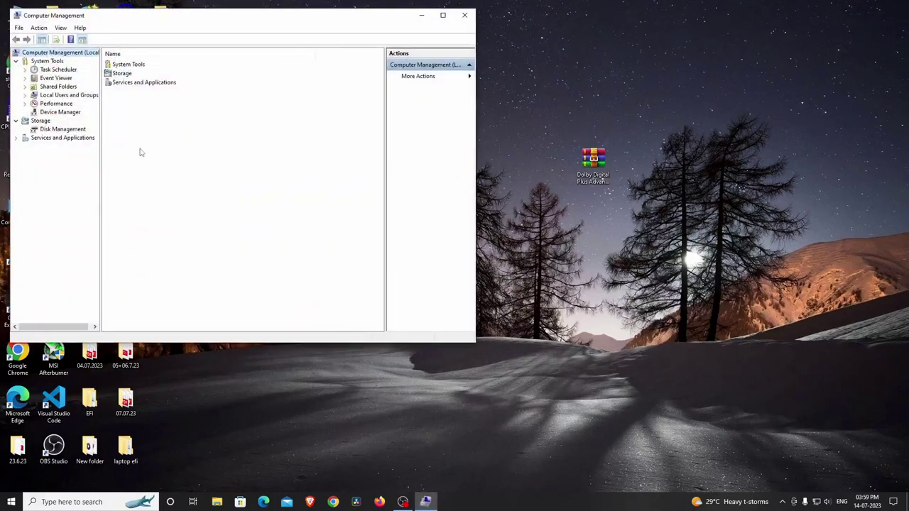
click(74, 114)
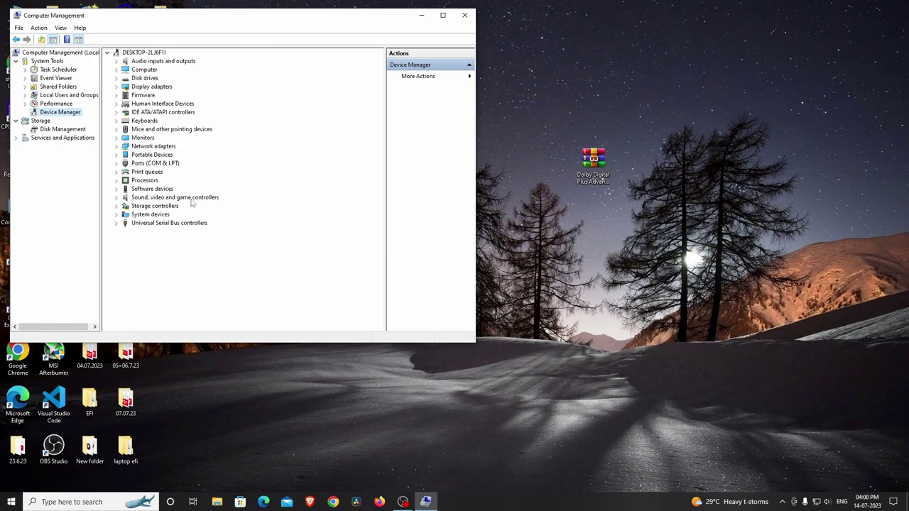
click(117, 199)
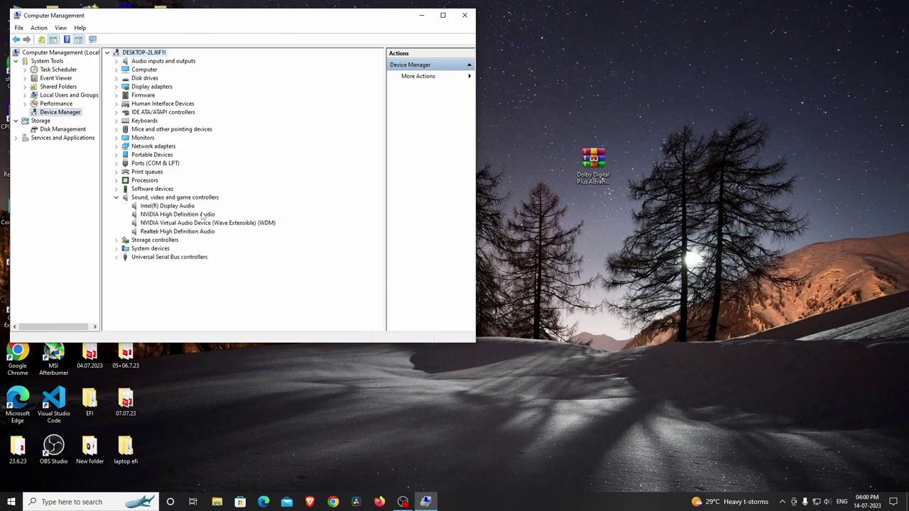
Start a driver update for Realtek High Definition Audio and bring up the list of available drivers on the computer.
click(164, 232)
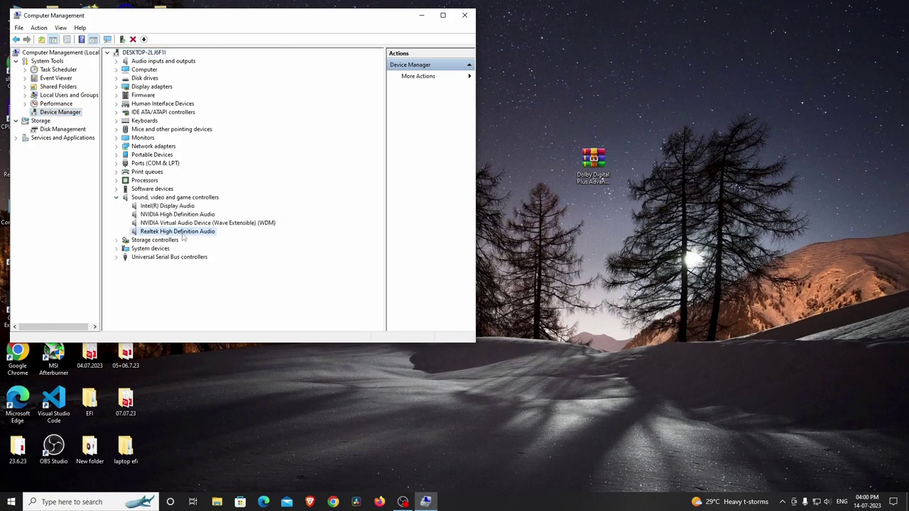
right_click(182, 237)
click(206, 241)
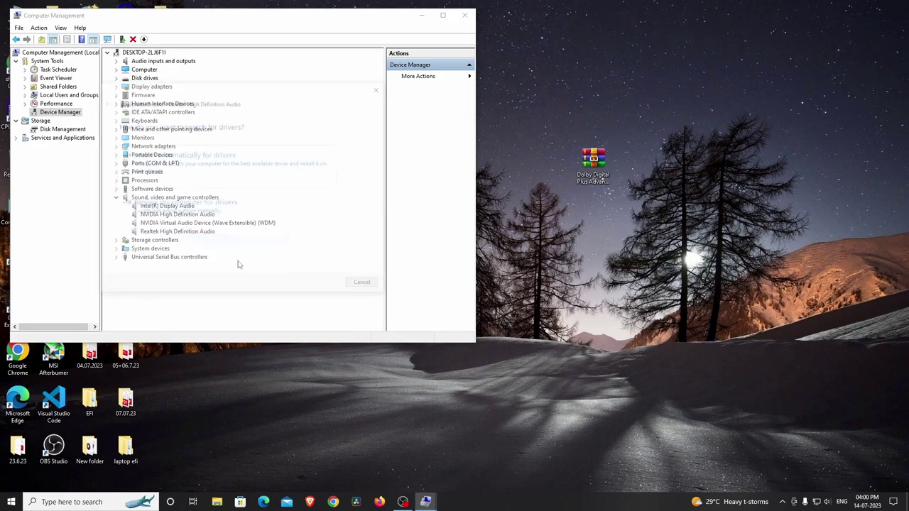
click(204, 209)
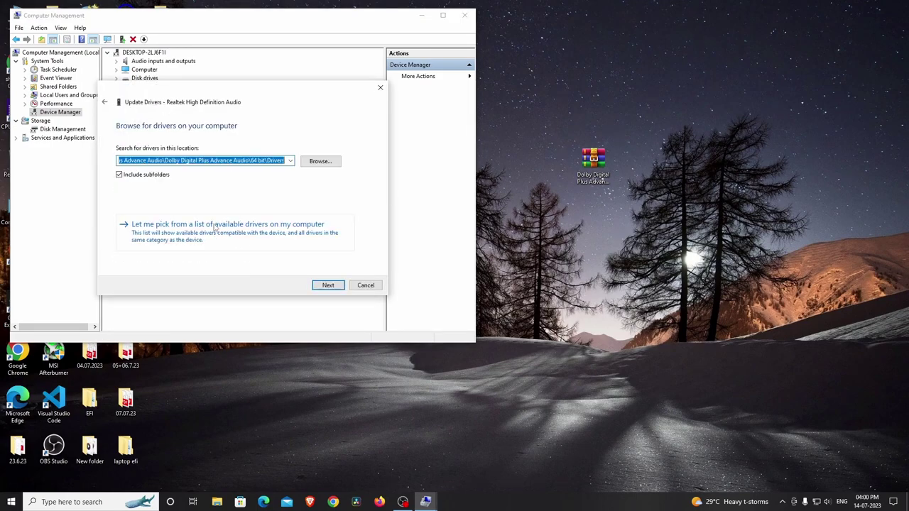
click(217, 227)
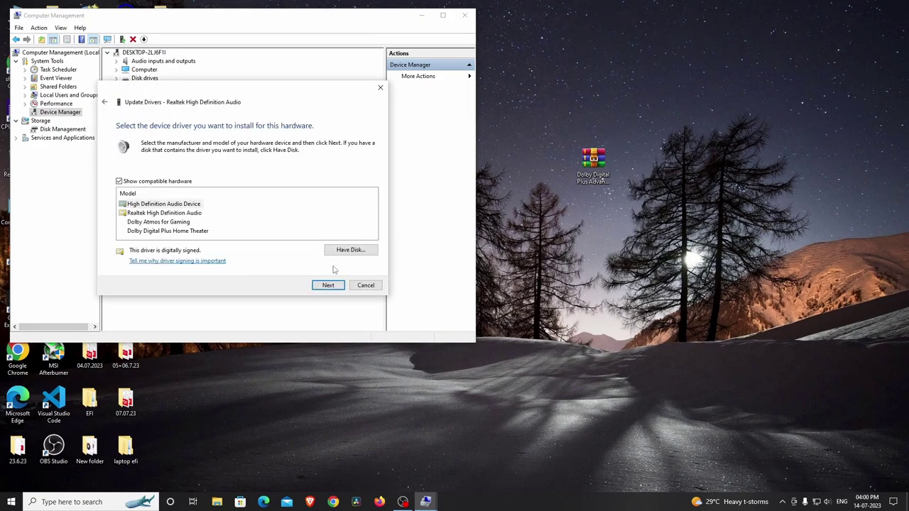
Load a Digital Plus setup file from the 64 bit Drivers folder inside the desktop's Dolby Digital Plus Advance Audio folder as the driver source.
click(347, 249)
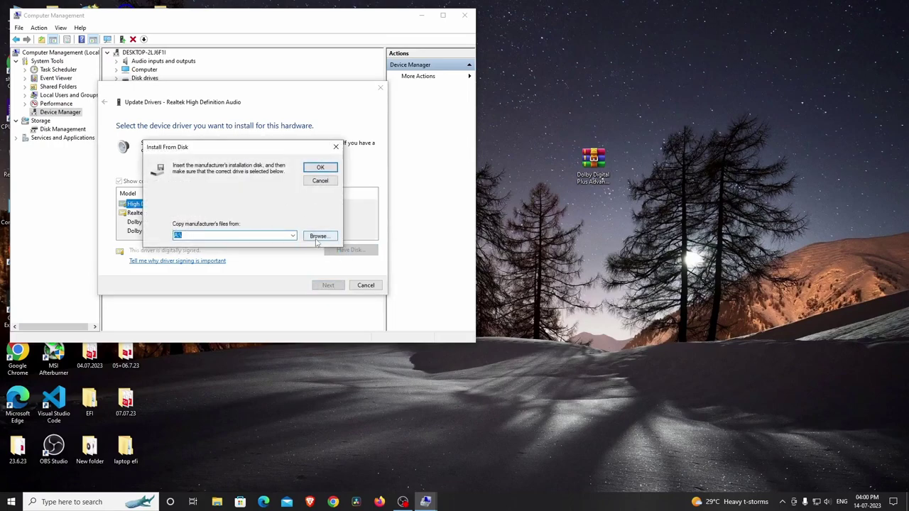
click(317, 235)
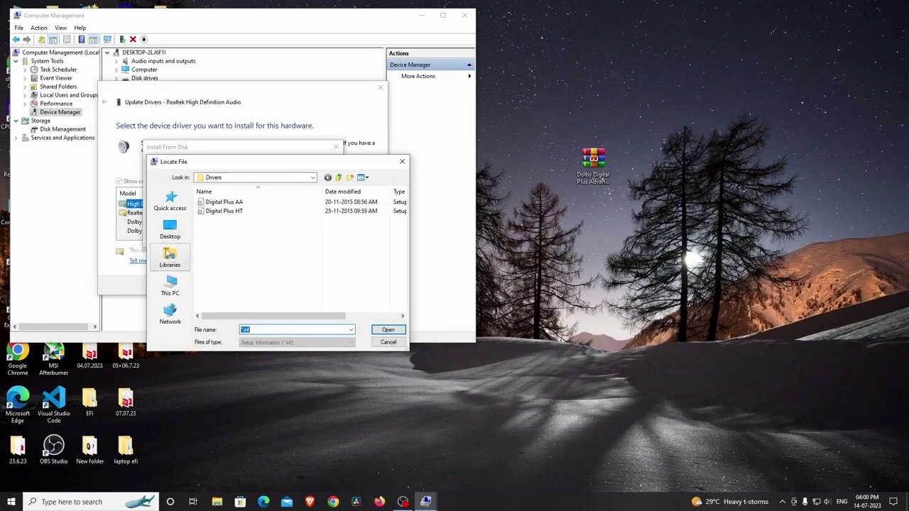
click(169, 228)
scroll(235, 284, down, 5)
scroll(235, 312, up, 2)
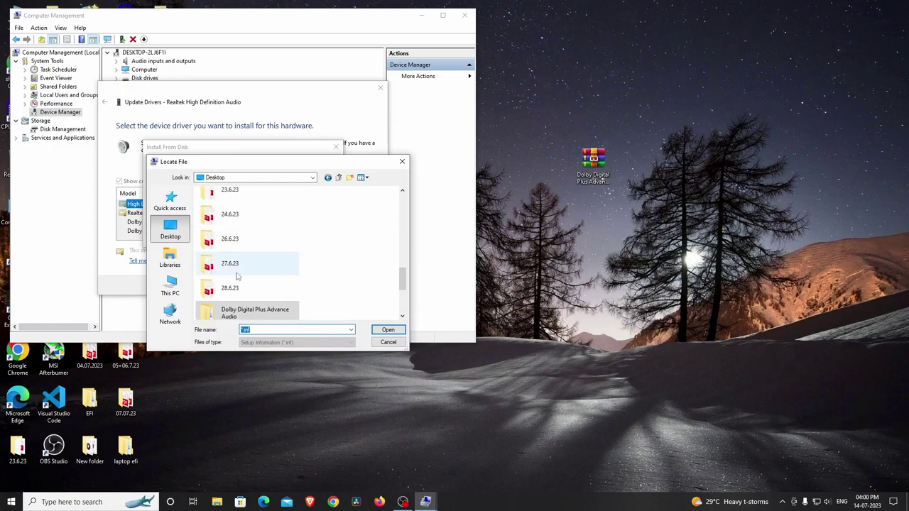
double_click(235, 313)
double_click(241, 202)
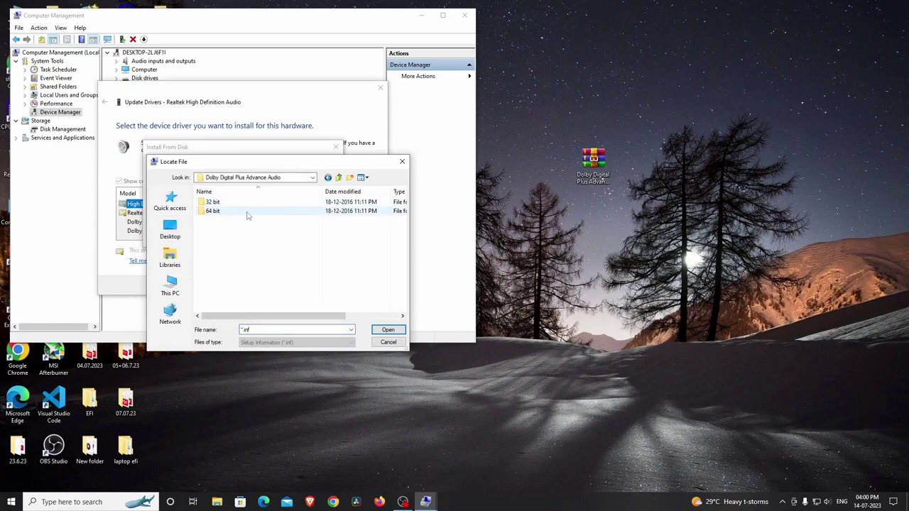
double_click(244, 211)
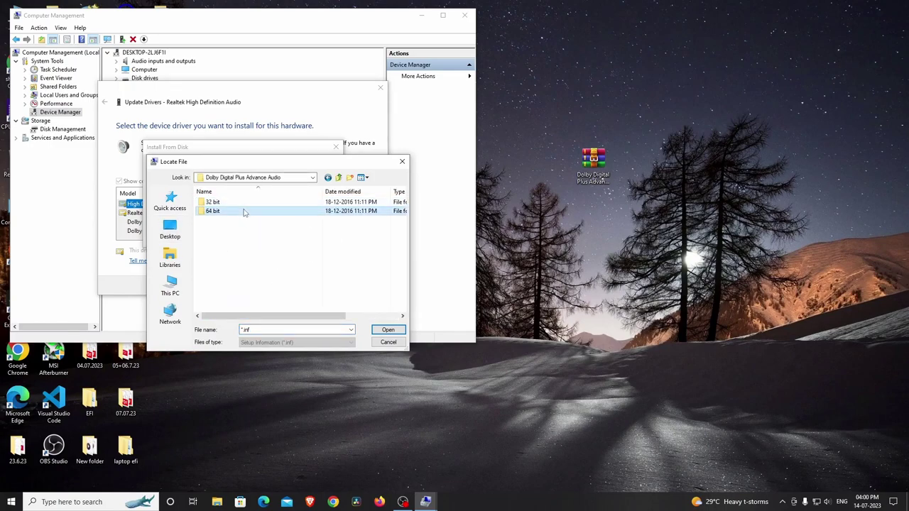
click(236, 203)
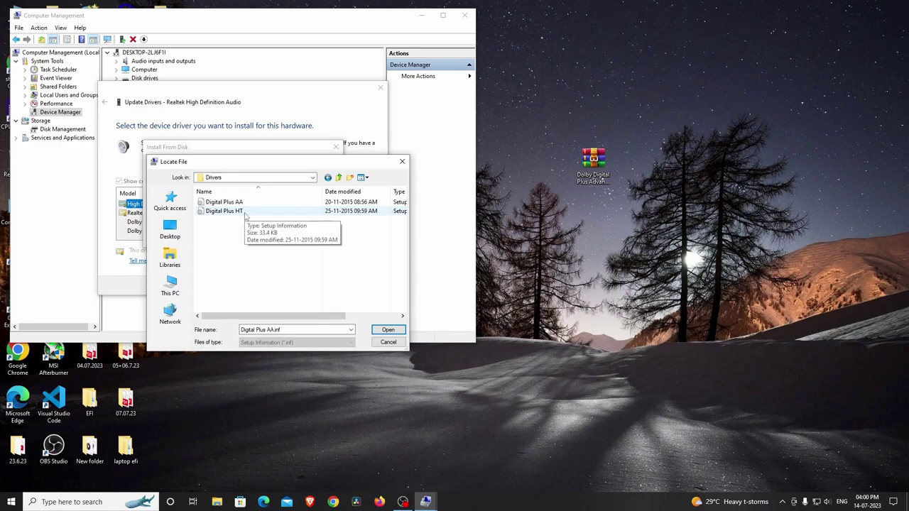
double_click(246, 211)
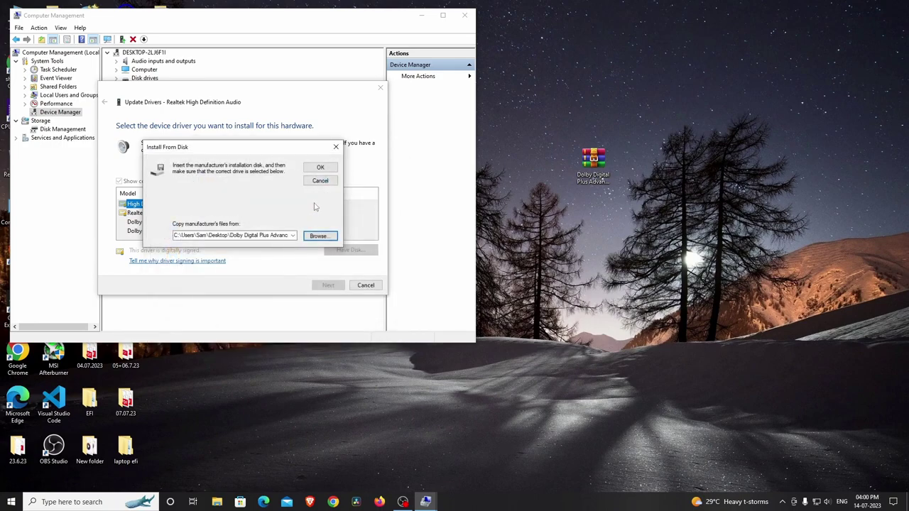
click(320, 167)
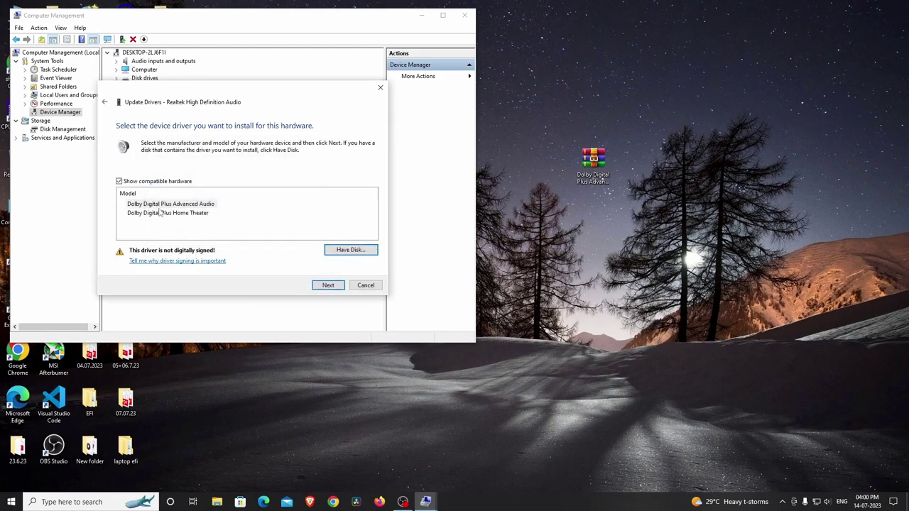
Choose the Dolby Digital Plus Advanced Audio model and install its unsigned driver despite the compatibility and publisher warnings.
click(182, 205)
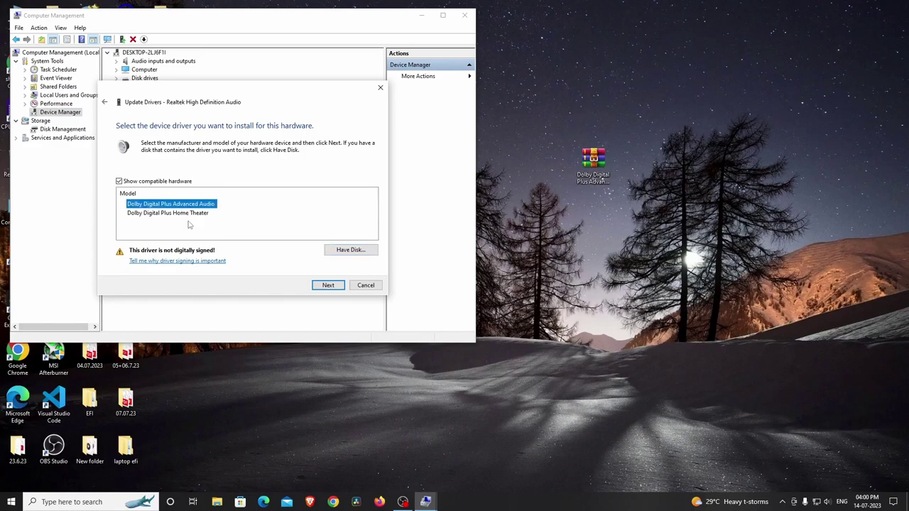
click(166, 215)
click(135, 205)
click(319, 285)
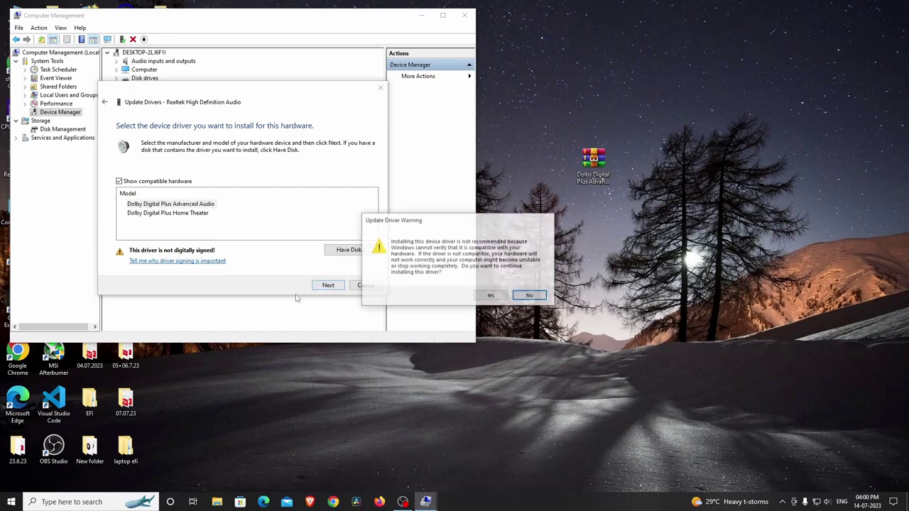
click(490, 295)
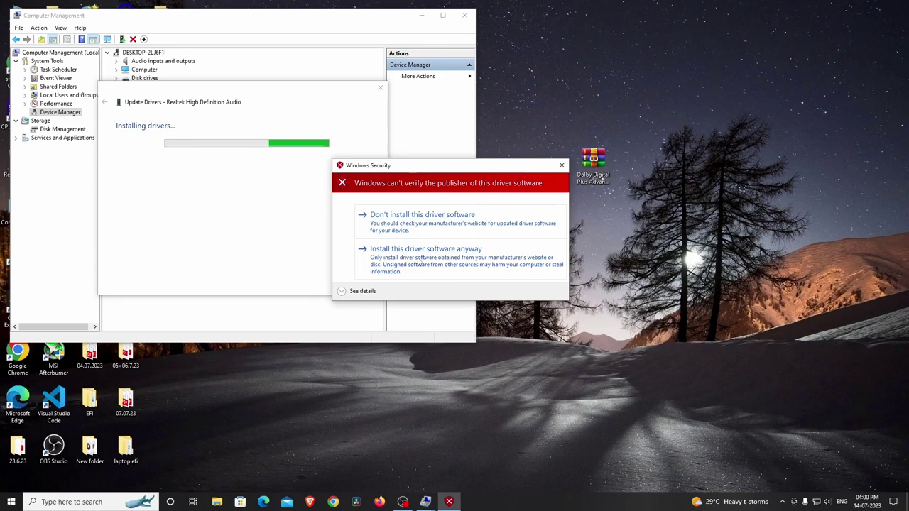
click(451, 261)
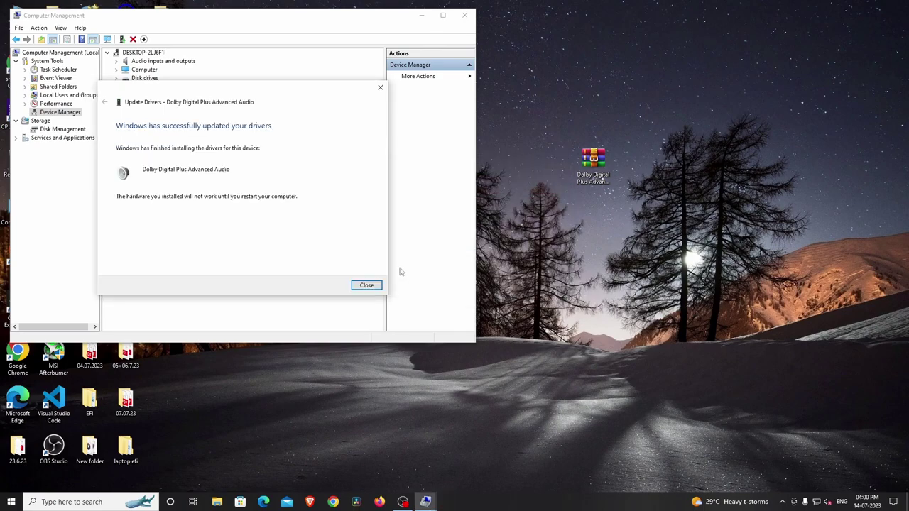
Finish the driver update without restarting the computer, view the active speaker device, and close Computer Management.
click(366, 285)
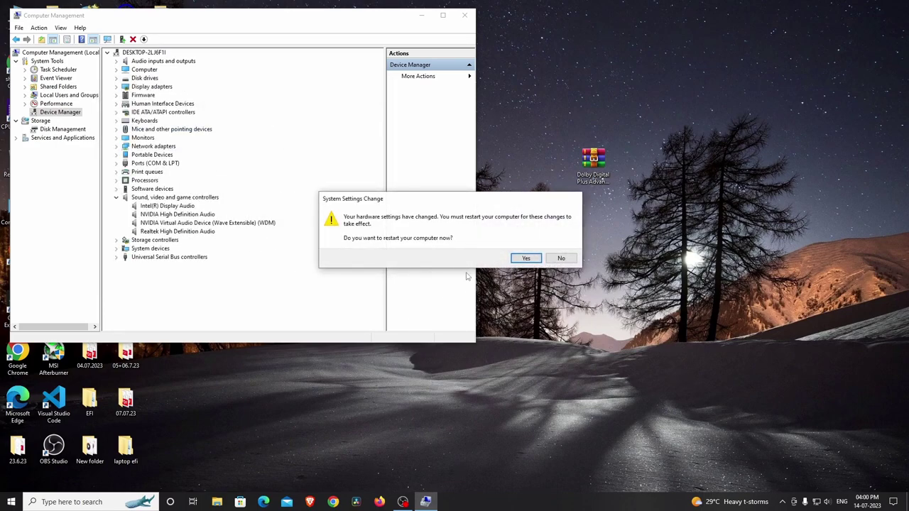
click(566, 259)
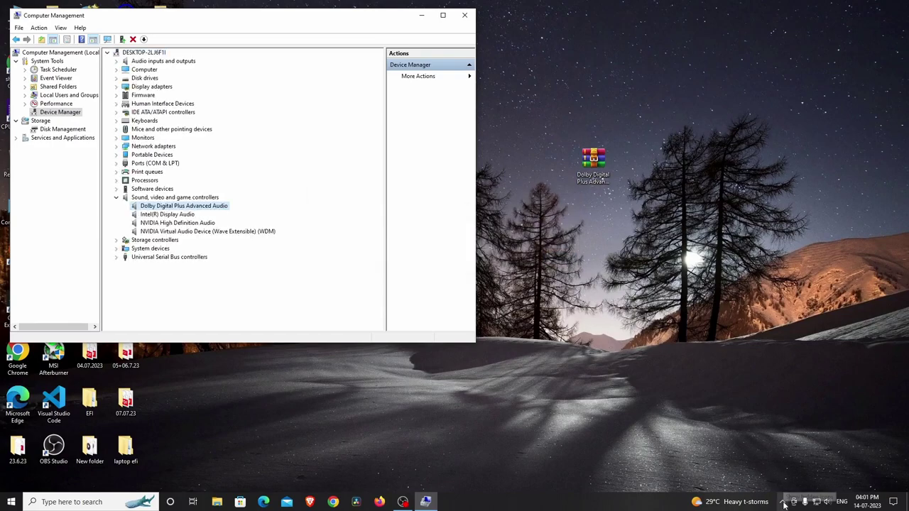
click(825, 502)
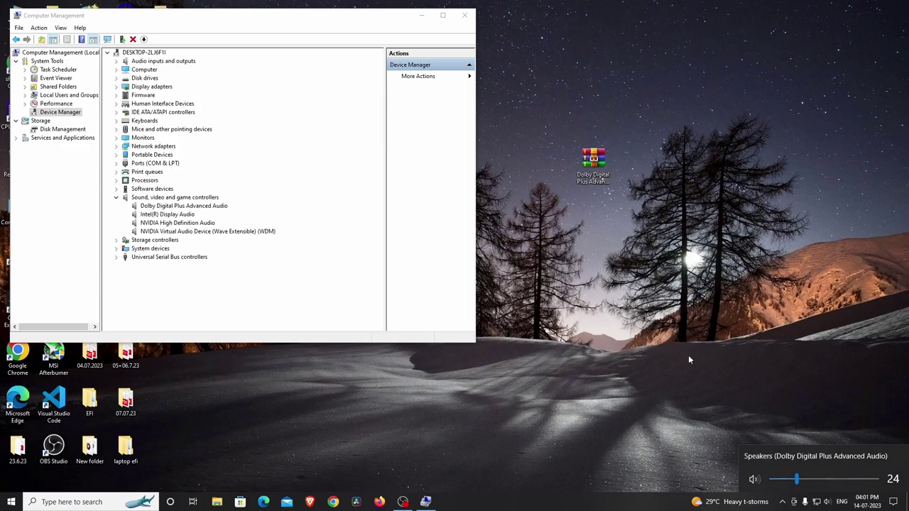
click(465, 15)
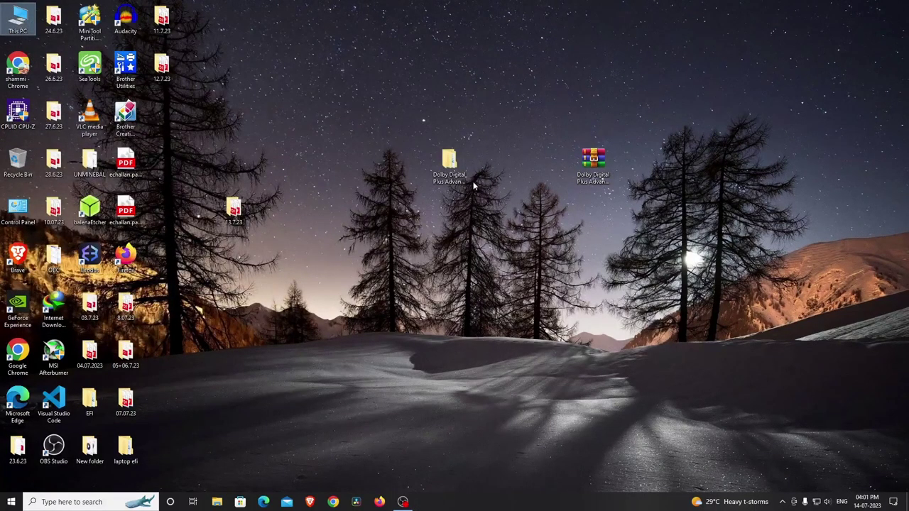
Launch the DolbyDigitalPlusAAx64 installer from the 64 bit Setup folder inside the desktop's Dolby Digital Plus Advance Audio folder.
double_click(445, 169)
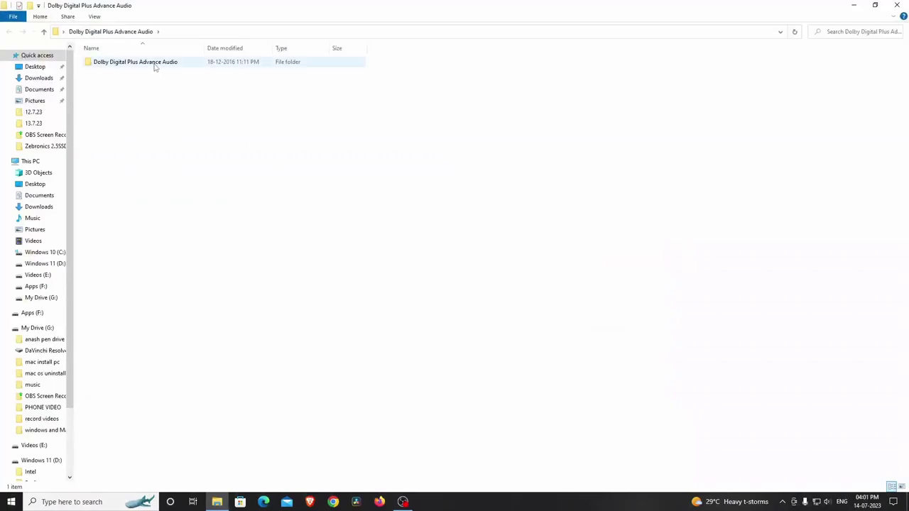
double_click(155, 64)
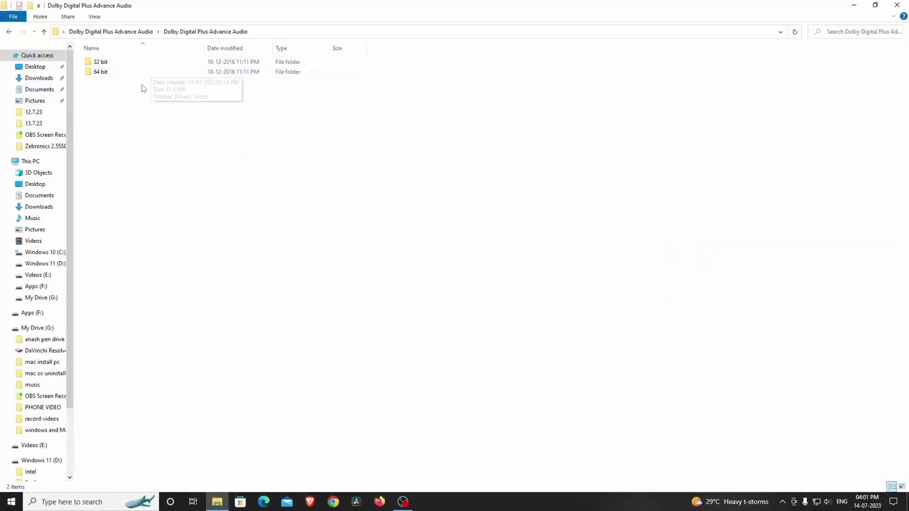
double_click(125, 73)
click(118, 76)
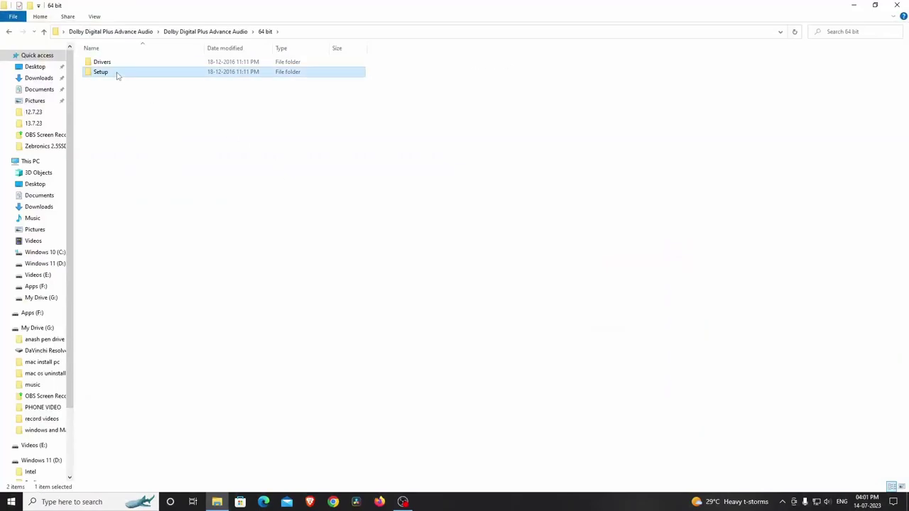
double_click(117, 76)
click(134, 65)
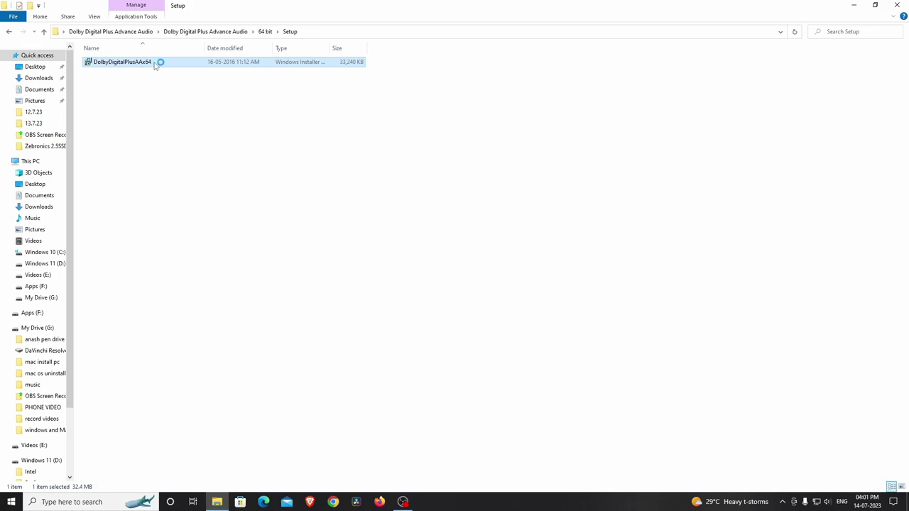
double_click(154, 65)
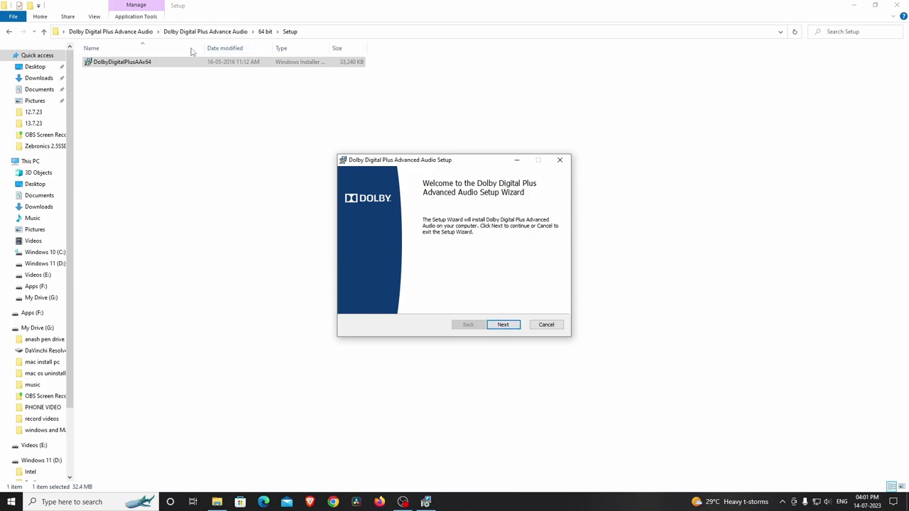
Complete the Dolby Digital Plus Advanced Audio Setup Wizard and close the Setup folder window.
click(502, 326)
click(502, 326)
click(500, 325)
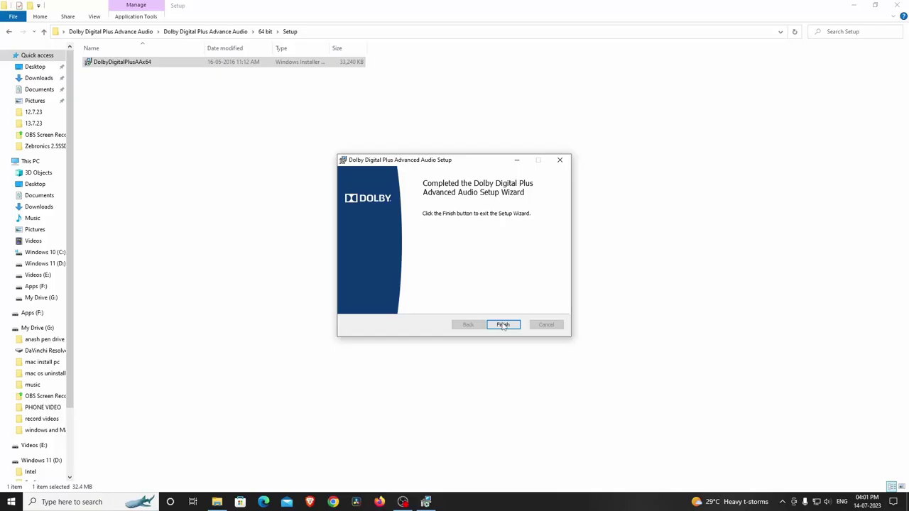
click(503, 325)
click(896, 6)
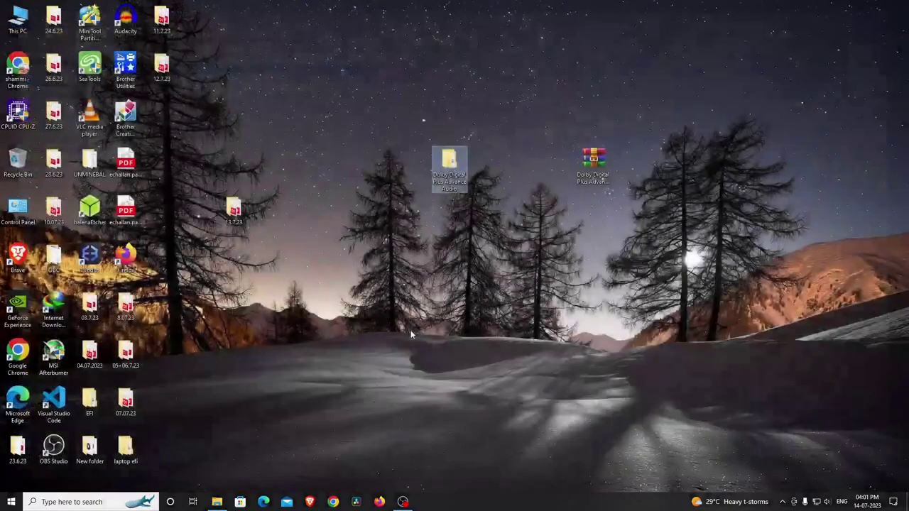
Open the recently added Dolby Atmos for Gaming app, reposition its window on the desktop, and turn Dolby Atmos on.
click(12, 502)
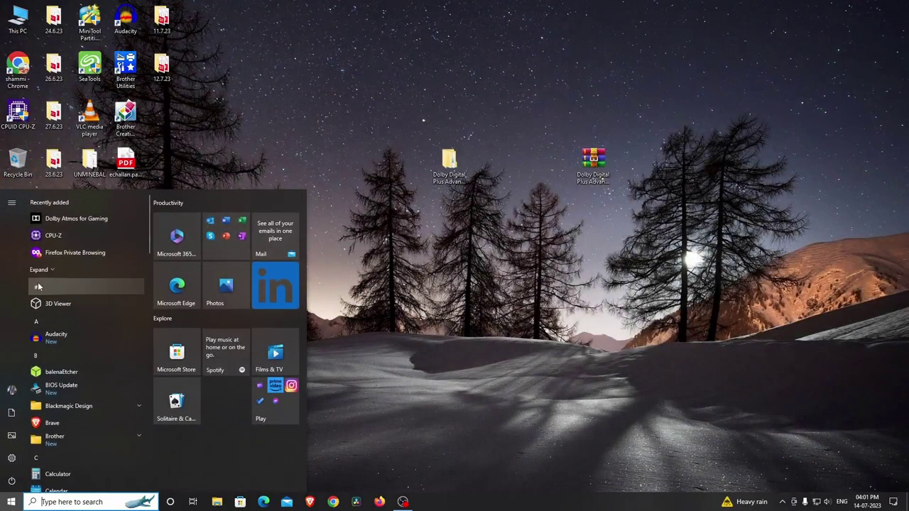
click(71, 222)
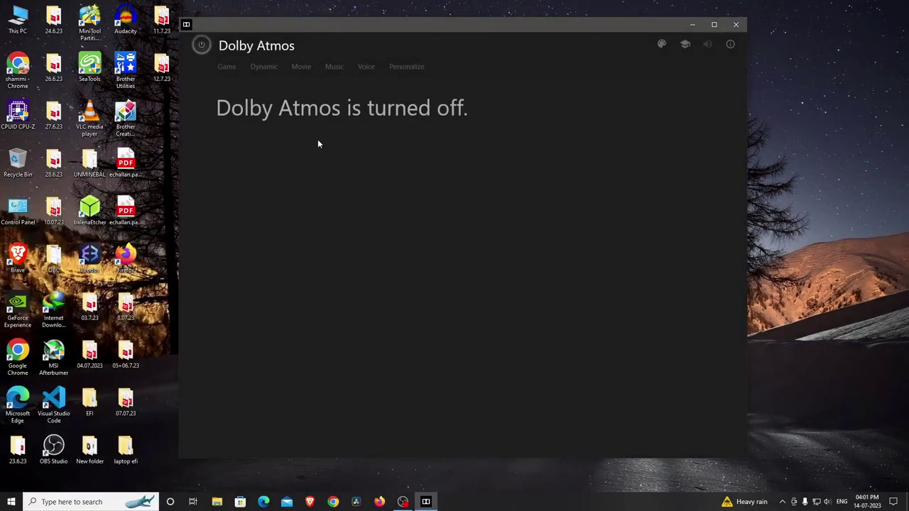
drag(347, 51, 380, 99)
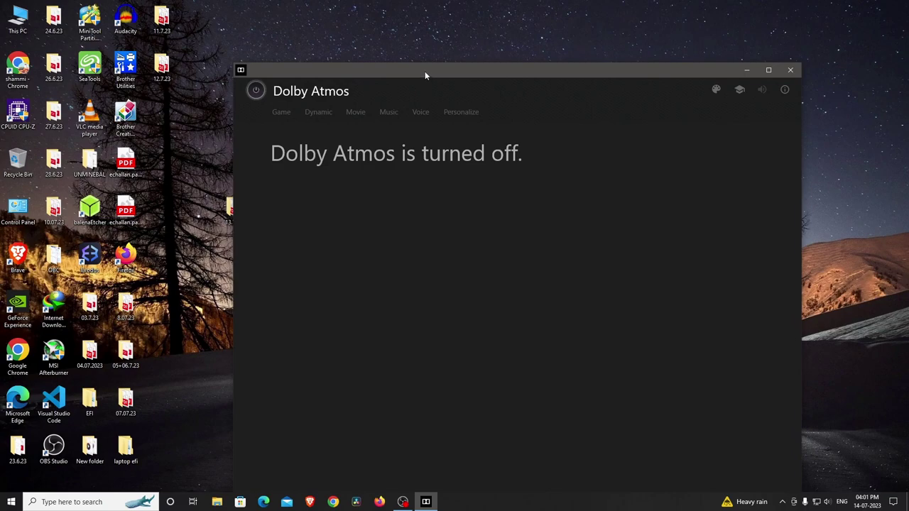
drag(426, 74, 396, 80)
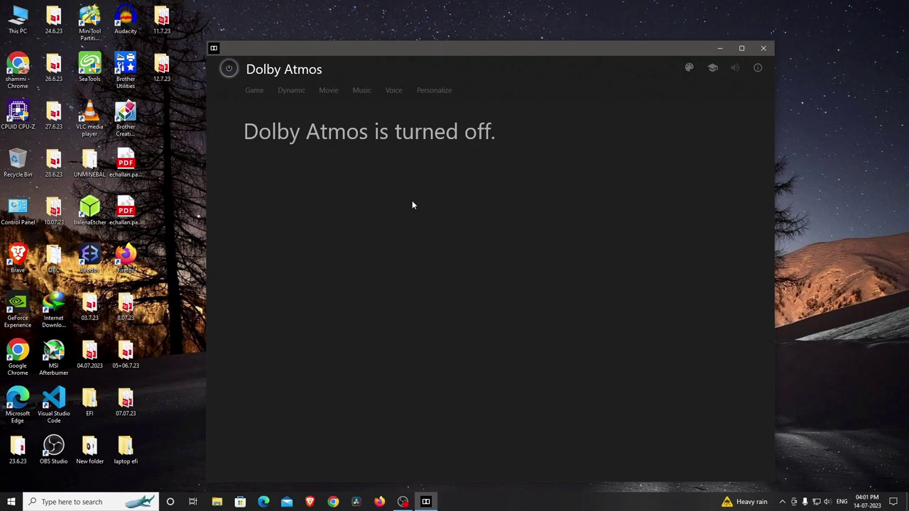
click(230, 68)
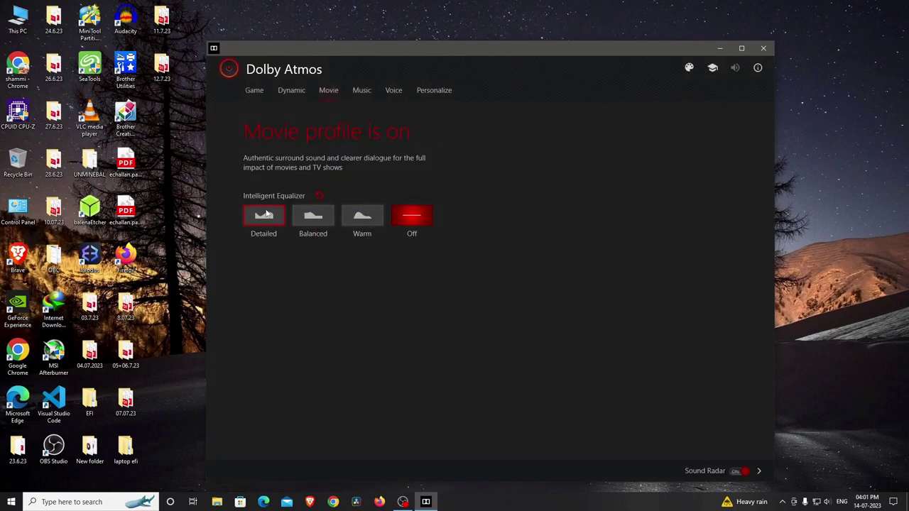
Look through the Game, Dynamic, Movie, Music and Voice sound profiles.
click(254, 90)
click(289, 90)
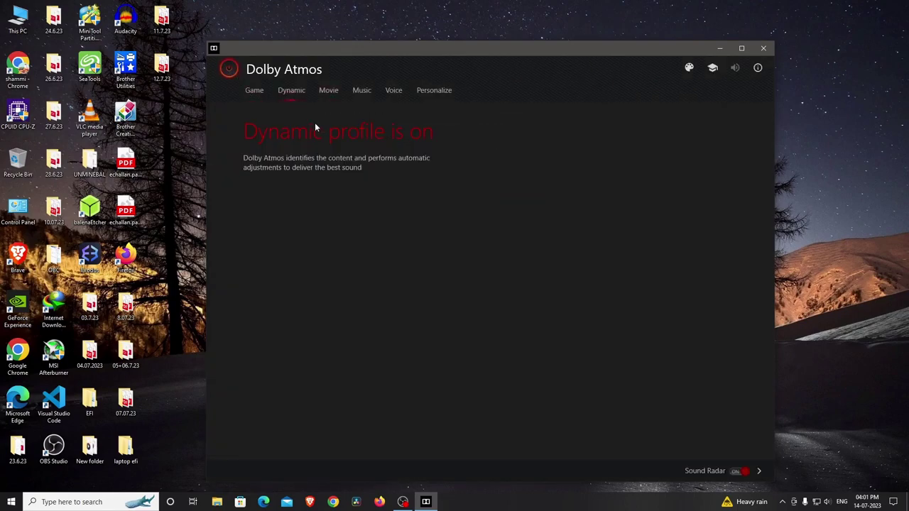
click(328, 90)
click(362, 90)
click(398, 91)
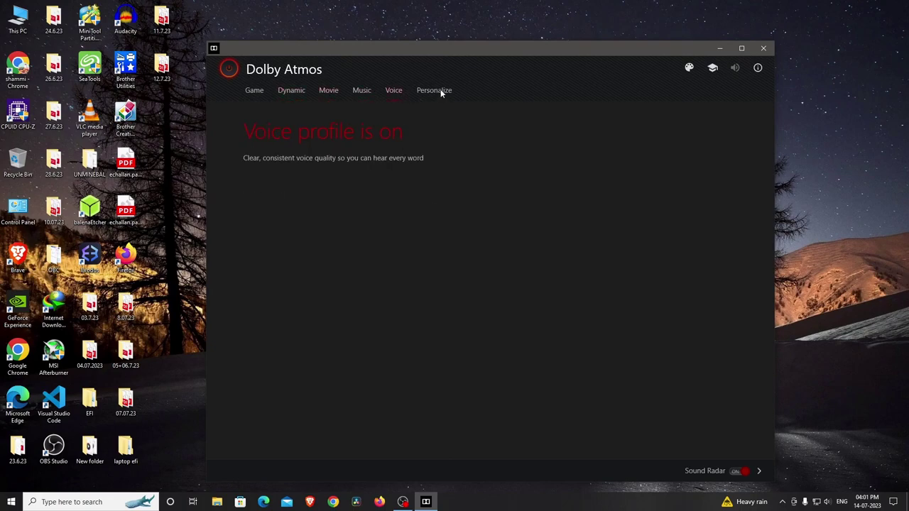
In the Personalize profile, lower the graphic equalizer's 14 kHz band to about 9 dB.
click(440, 91)
drag(629, 130, 628, 154)
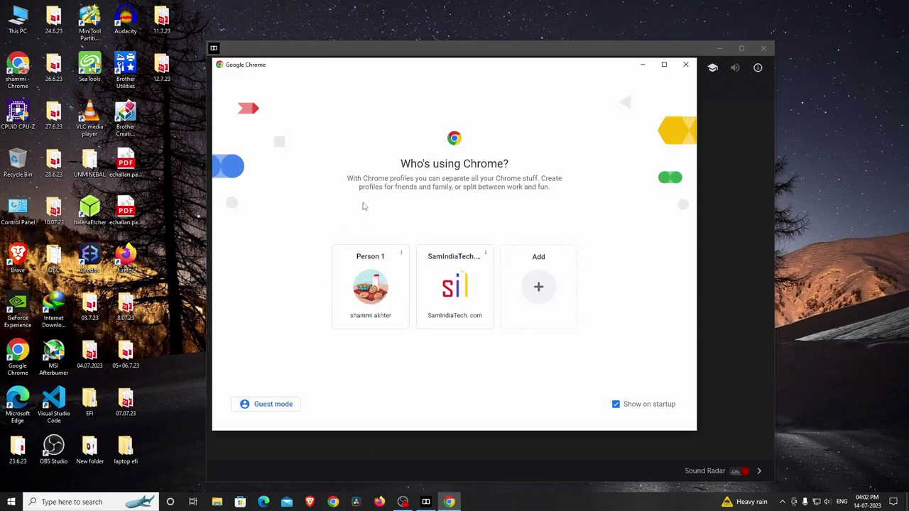
Switch to Google Chrome and open a browser window with the SamIndiaTech profile instead of the Person 1 profile.
click(384, 292)
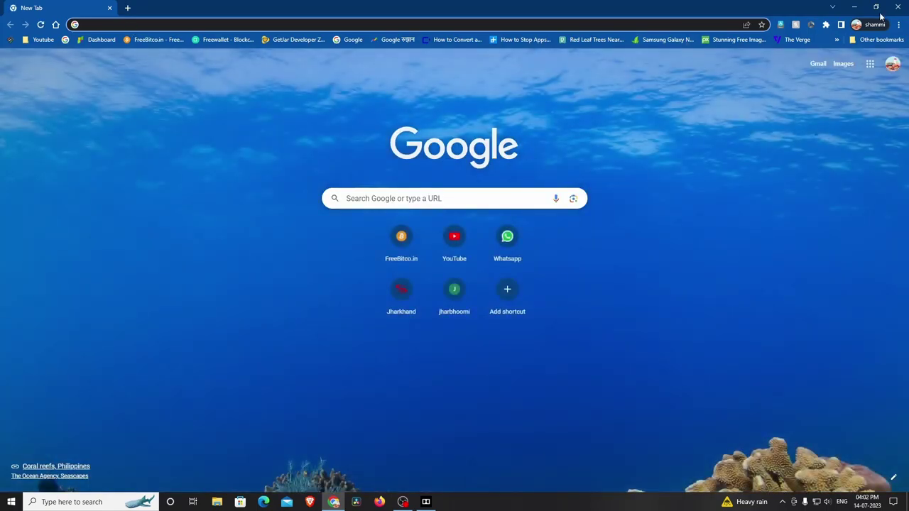
click(897, 7)
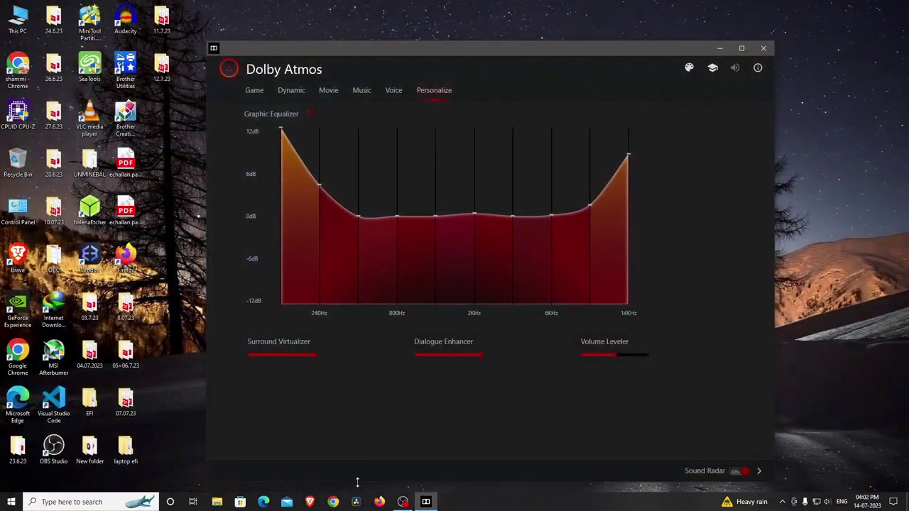
click(333, 502)
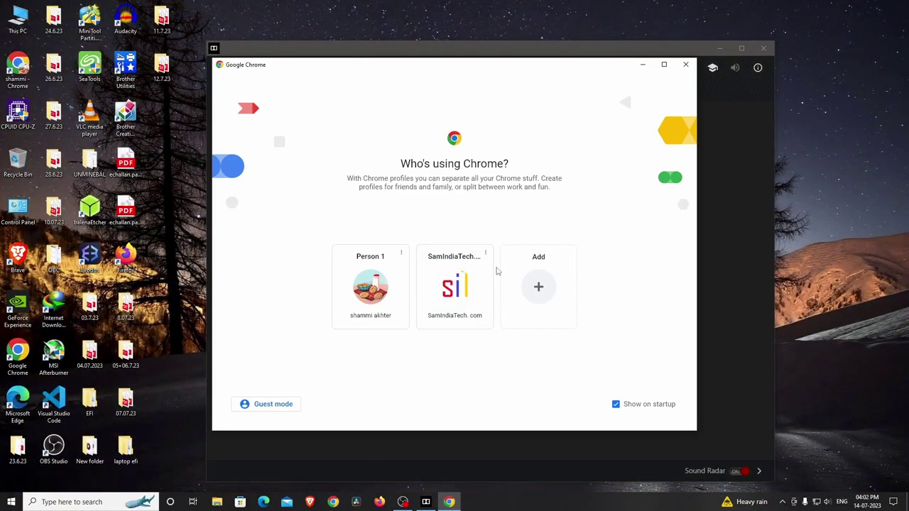
click(473, 281)
click(136, 31)
click(140, 42)
click(144, 154)
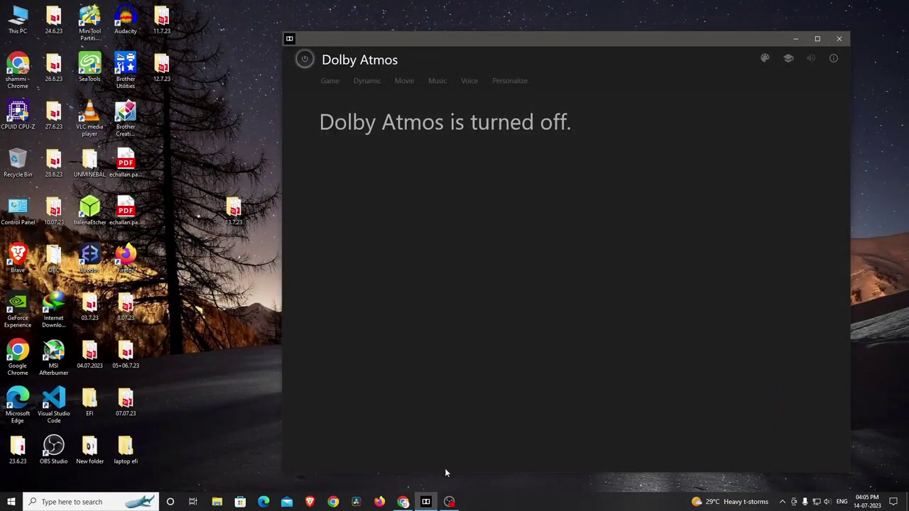
Turn Dolby Atmos on and lower the Personalize equalizer's 240 Hz band to about 2 dB, 500 Hz to about -1 dB and second-highest band to about -2 dB.
click(403, 502)
click(305, 61)
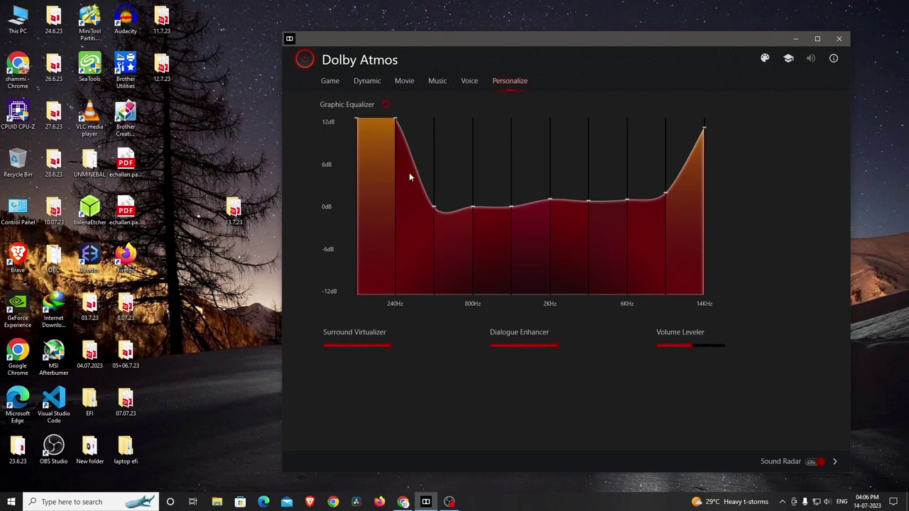
drag(395, 122, 438, 117)
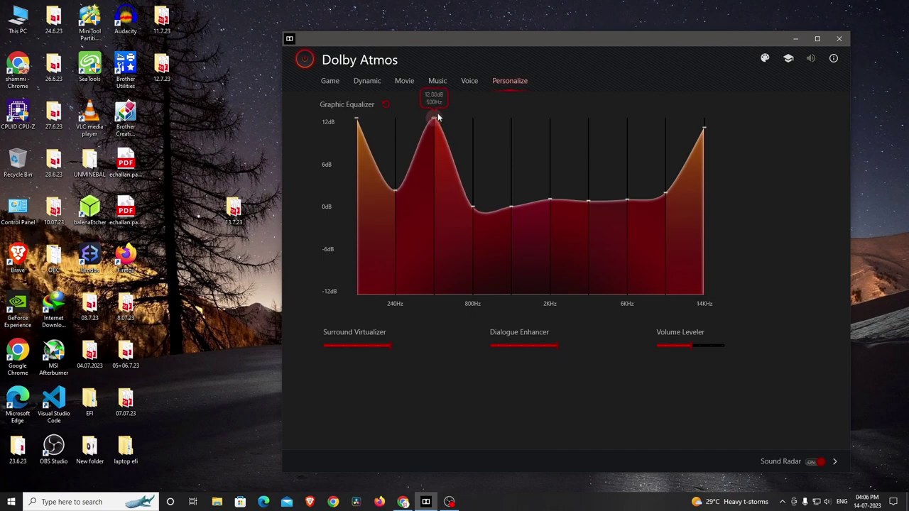
drag(439, 118, 434, 215)
drag(666, 196, 665, 224)
Try the Detailed, Balanced and Warm intelligent equalizers in the Movie profile, return to Off, and toggle Dolby Atmos off and on.
click(333, 80)
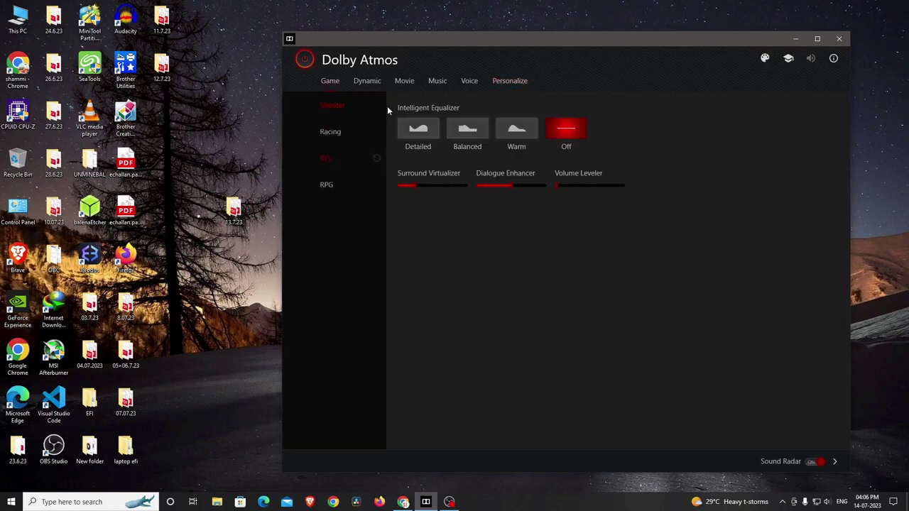
click(379, 90)
click(406, 82)
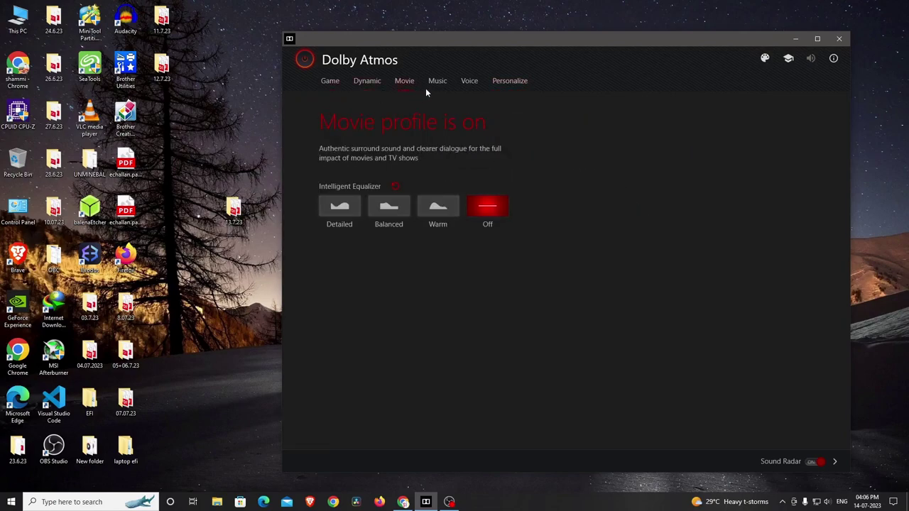
click(339, 207)
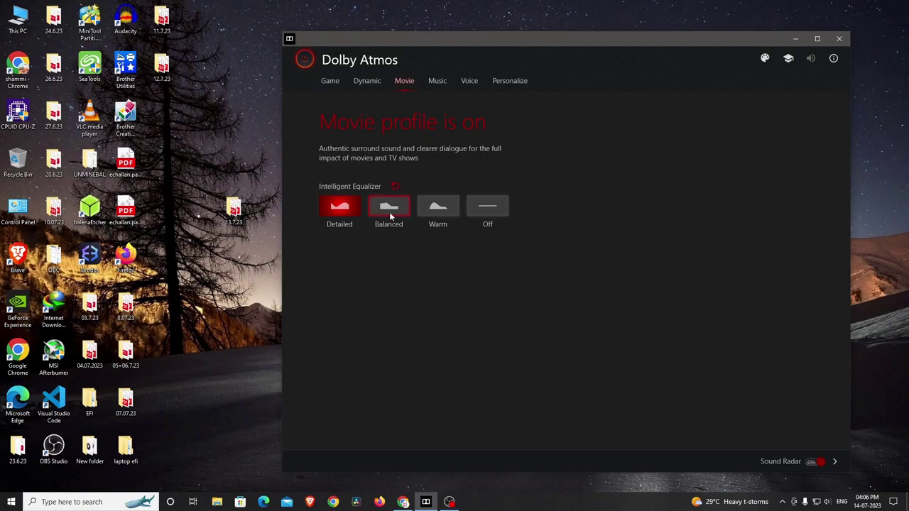
click(389, 212)
click(430, 222)
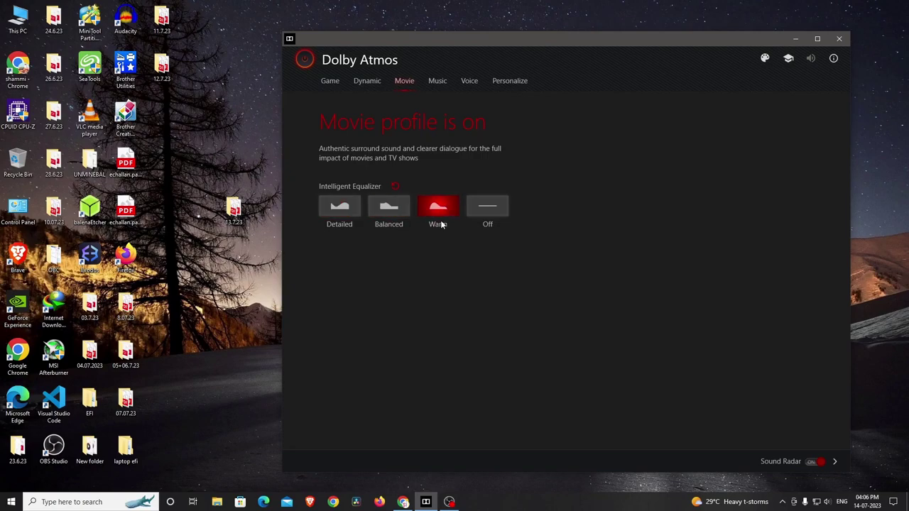
click(500, 208)
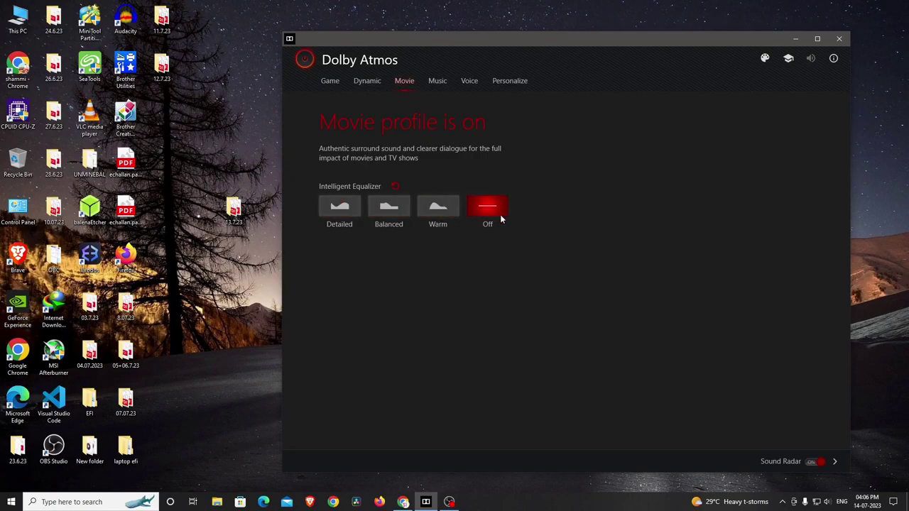
click(304, 61)
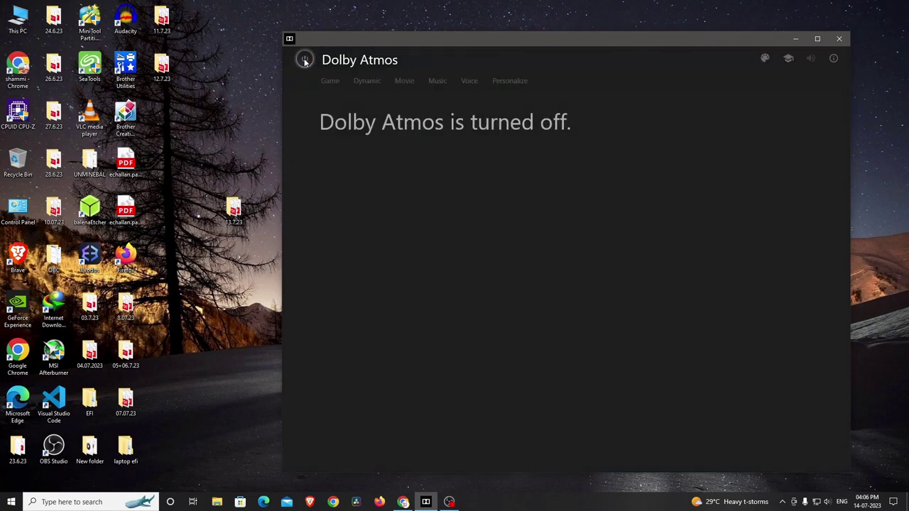
click(304, 60)
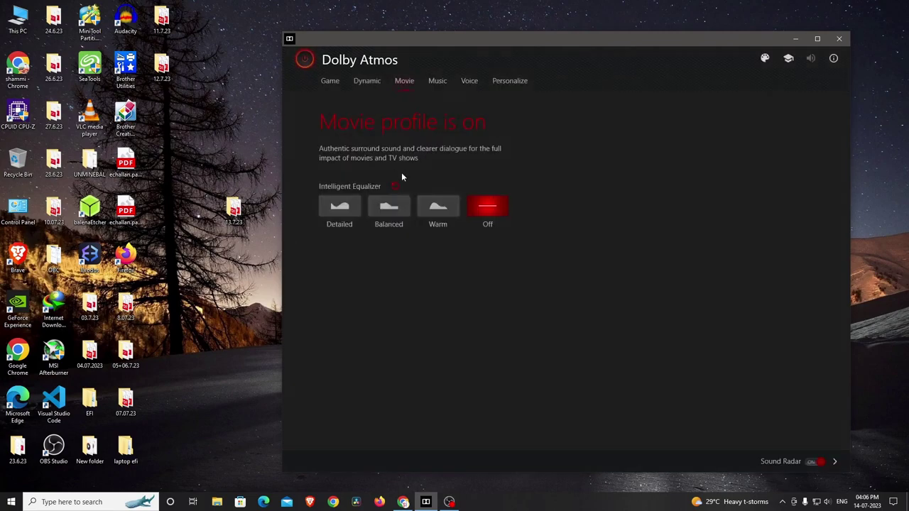
In the Personalize graphic equalizer, lower the 240 Hz band to about -1 dB and raise the second-highest band to about 1 dB.
click(331, 81)
click(511, 81)
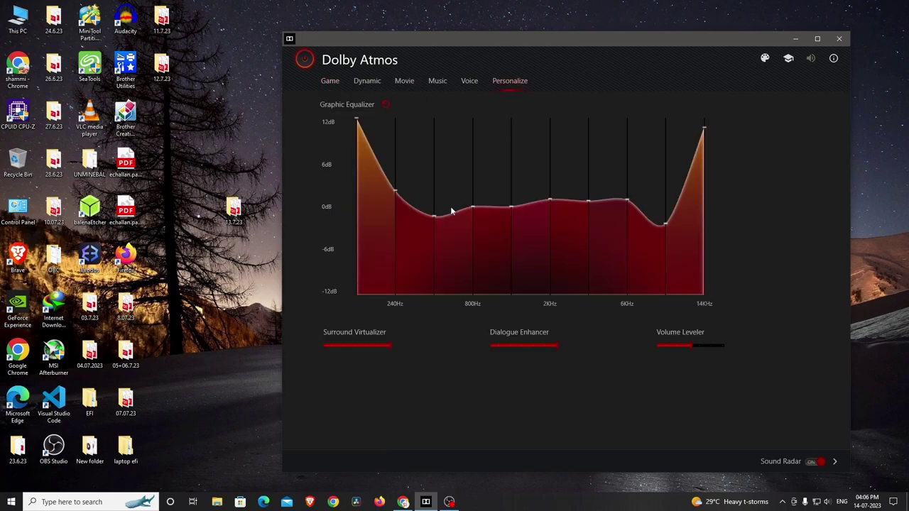
mouse_move(357, 122)
mouse_down()
mouse_move(358, 294)
mouse_move(352, 122)
mouse_up()
drag(395, 193, 395, 215)
drag(665, 224, 664, 201)
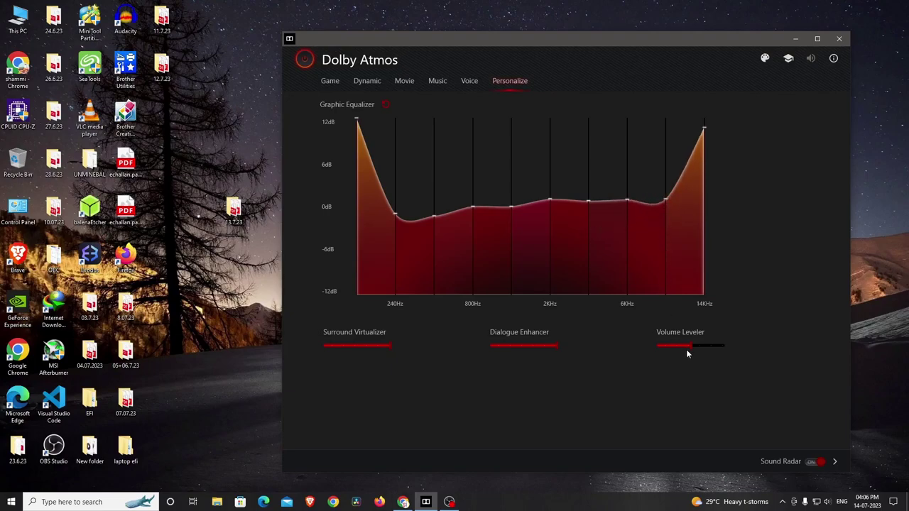
Raise the Volume Leveler to nearly full and fine-tune the 500 Hz and 800 Hz equalizer bands to just below 0 dB.
drag(694, 348, 722, 345)
mouse_move(390, 346)
mouse_down()
mouse_move(333, 350)
mouse_move(398, 351)
mouse_up()
drag(437, 219, 468, 202)
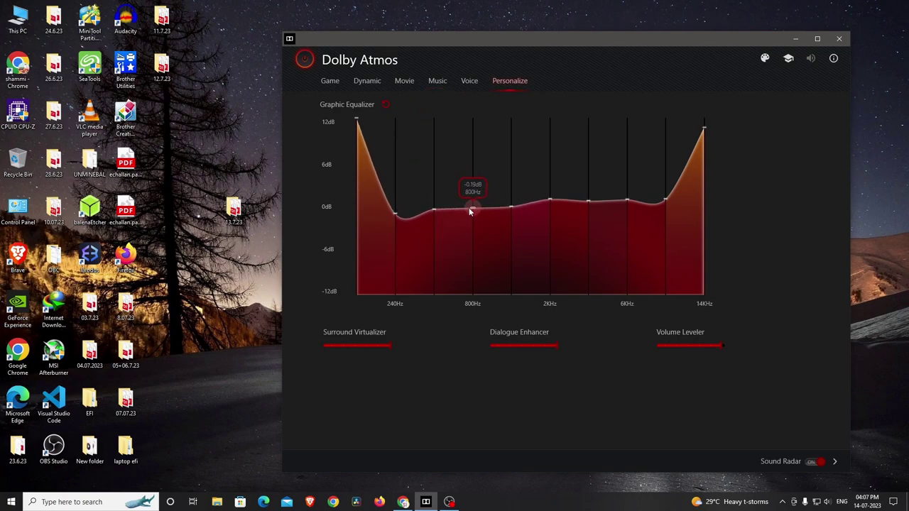
mouse_move(549, 198)
mouse_down()
mouse_move(549, 122)
mouse_move(545, 200)
mouse_up()
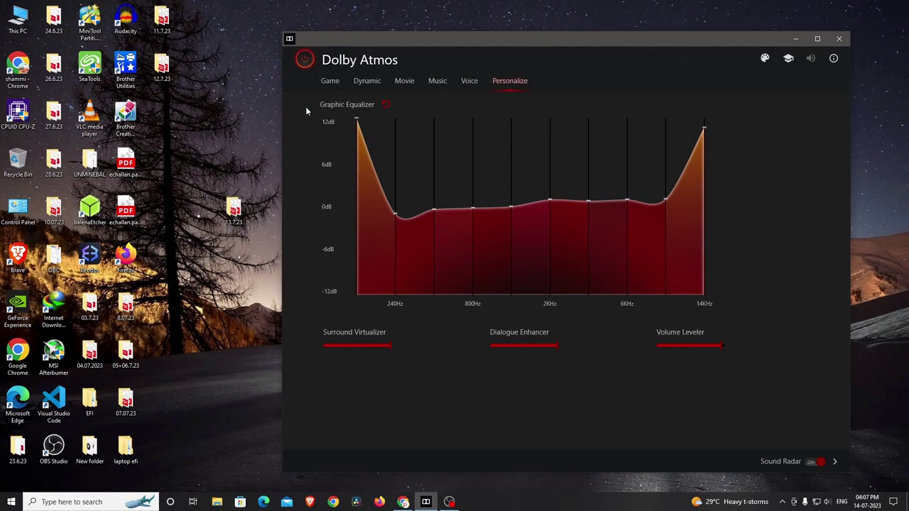
Switch to Google Chrome, jump ahead in the playing NCS: 30 Million Subscriber Mix video, and close the browser window.
click(403, 502)
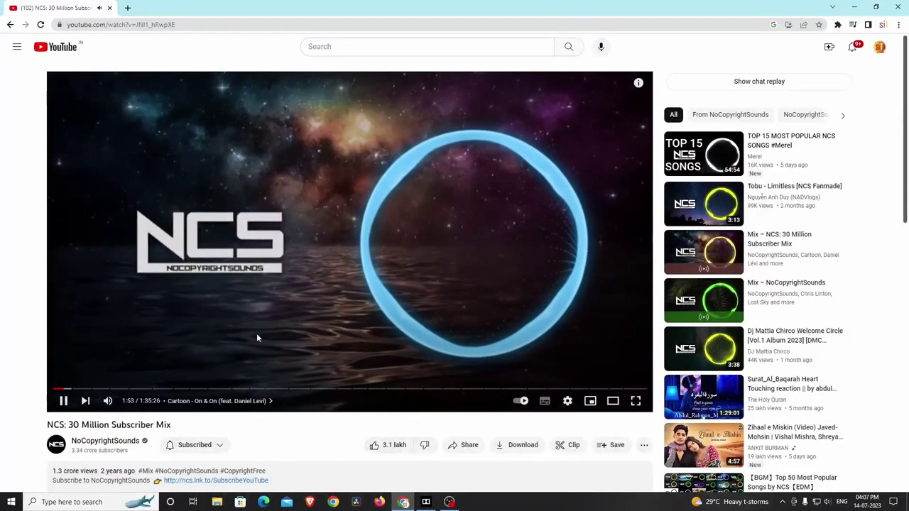
click(158, 390)
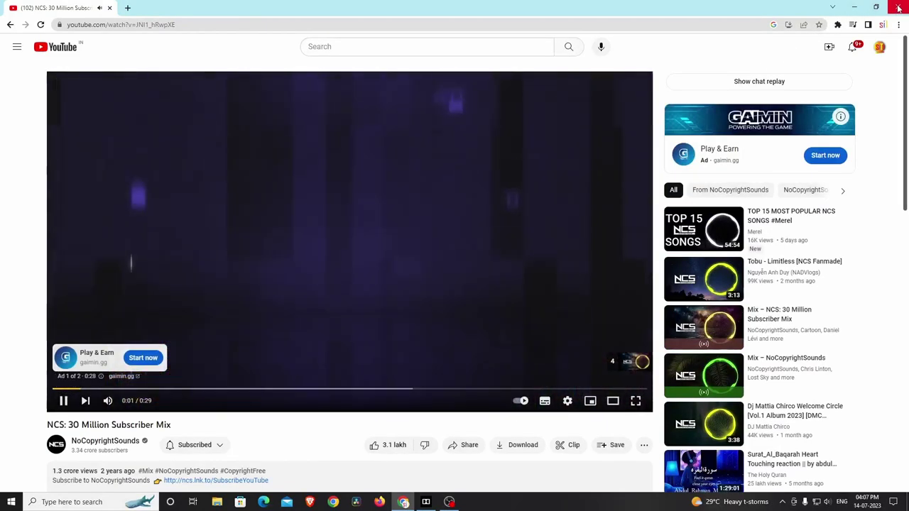
click(898, 7)
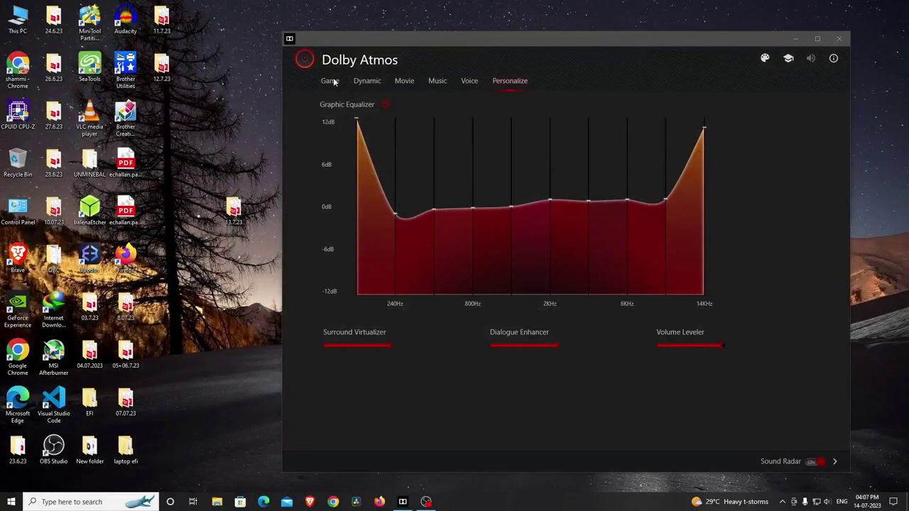
Turn Dolby Atmos off, close its window, and select the Dolby Digital Plus archive on the desktop.
click(304, 59)
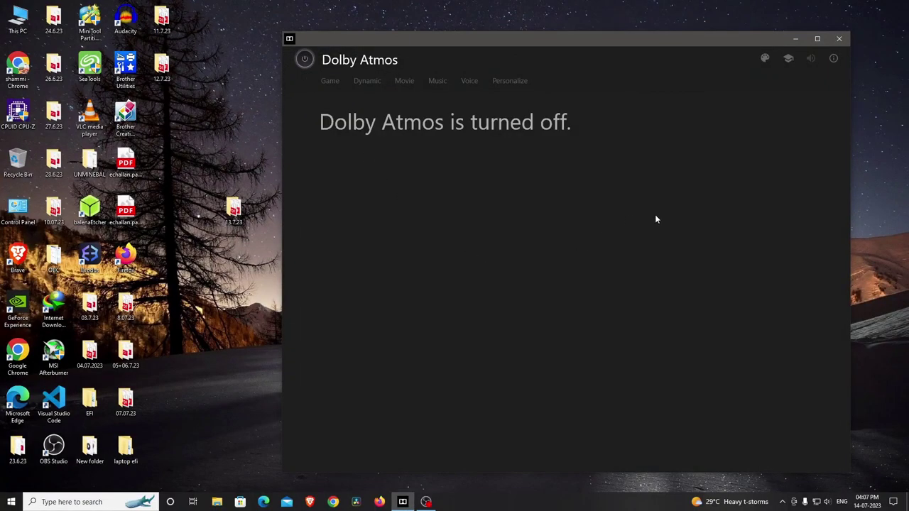
click(839, 38)
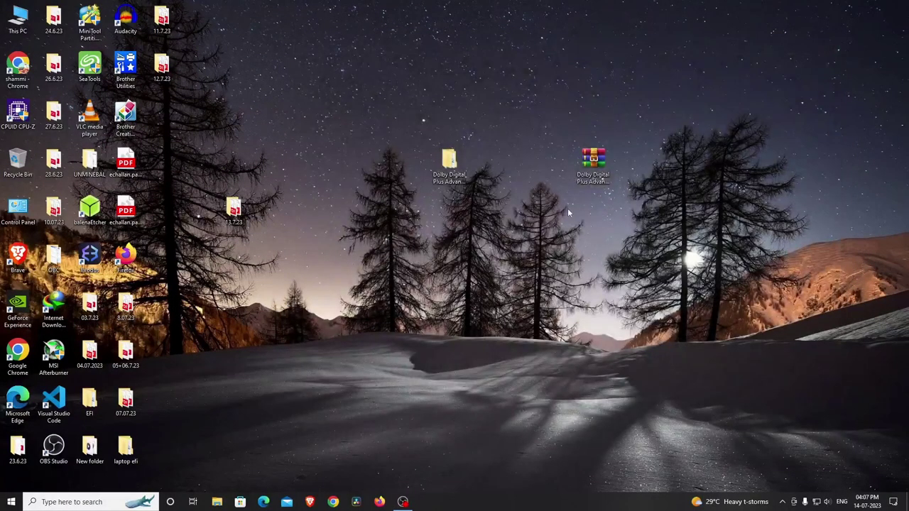
click(603, 160)
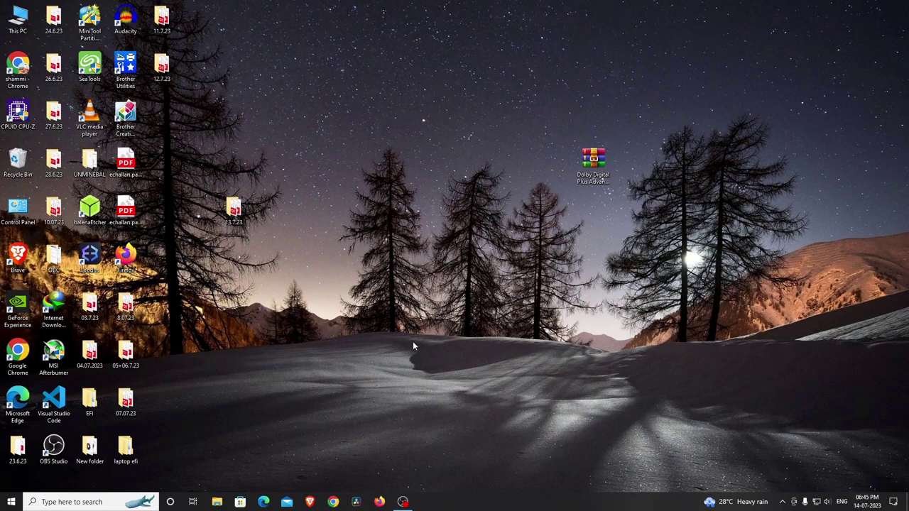
Open Device Manager in Computer Management and select Dolby Digital Plus Advanced Audio under Sound, video and game controllers.
right_click(10, 21)
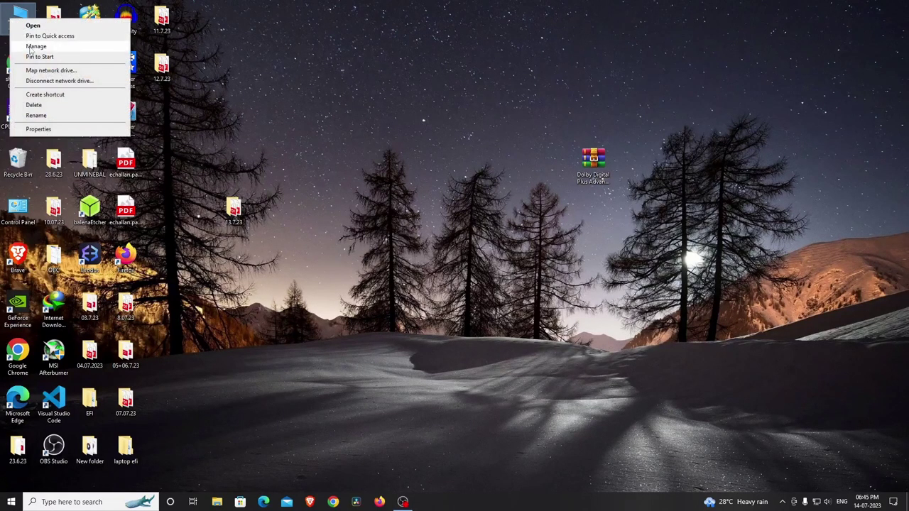
click(32, 45)
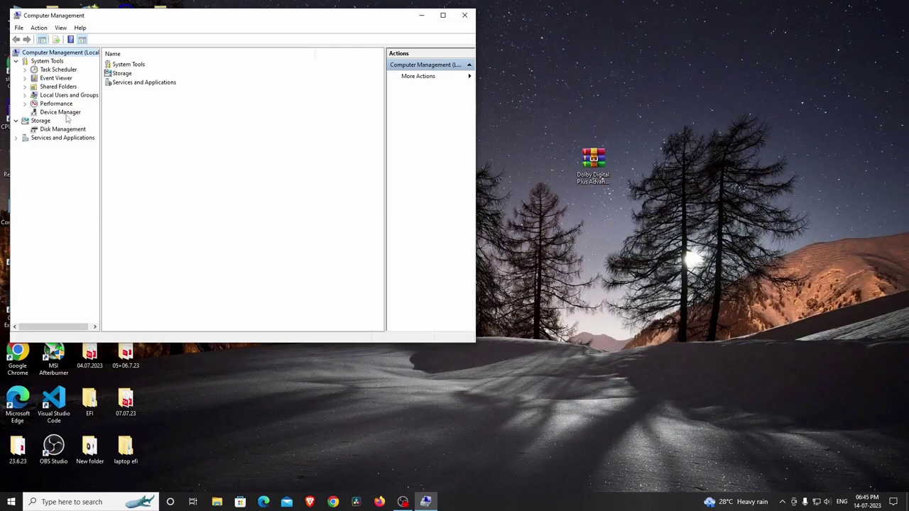
click(63, 113)
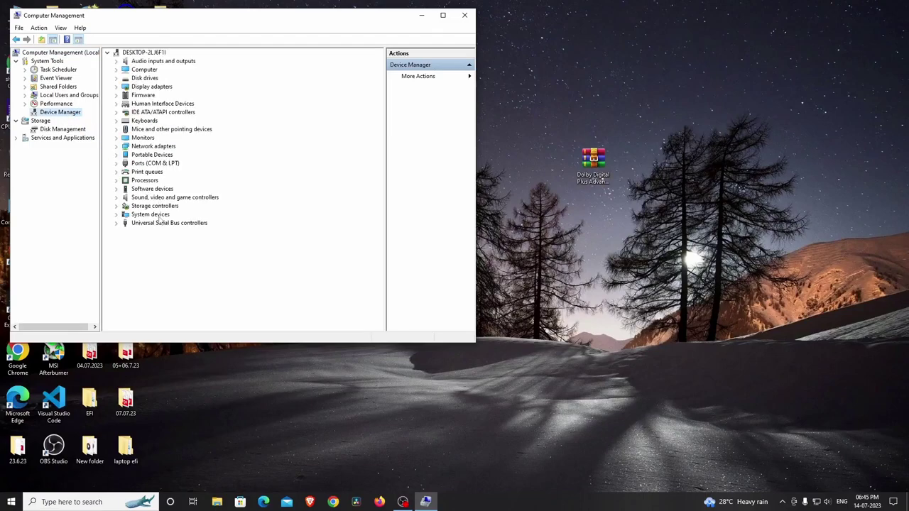
click(116, 197)
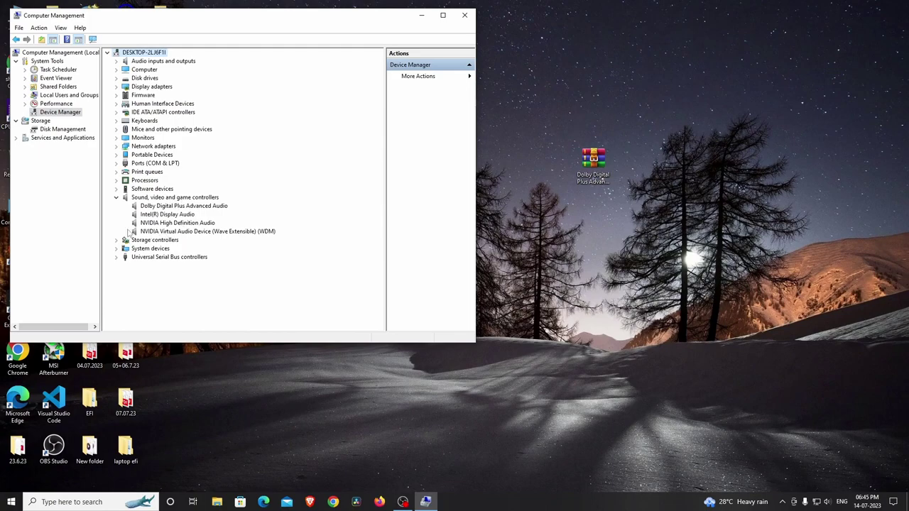
click(162, 207)
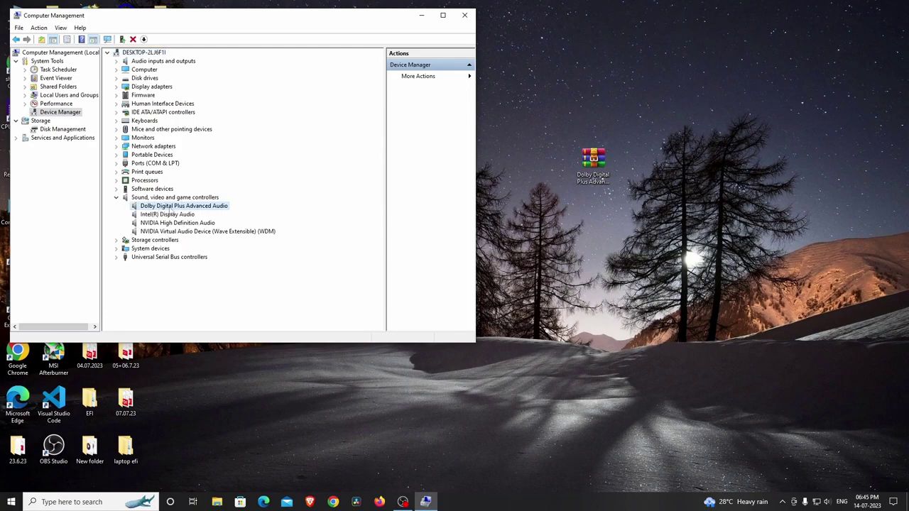
Start a driver update for Dolby Digital Plus Advanced Audio and bring up the list of available drivers on the computer.
right_click(176, 207)
click(196, 214)
click(201, 217)
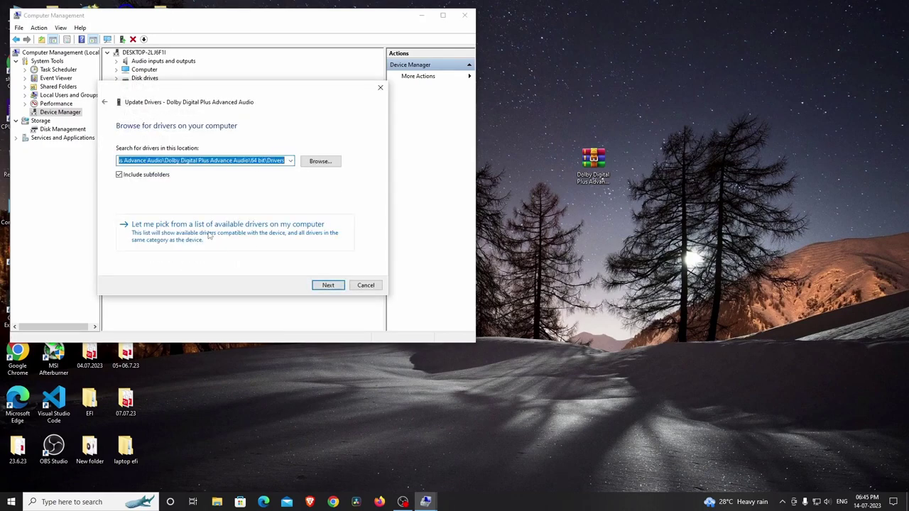
click(209, 227)
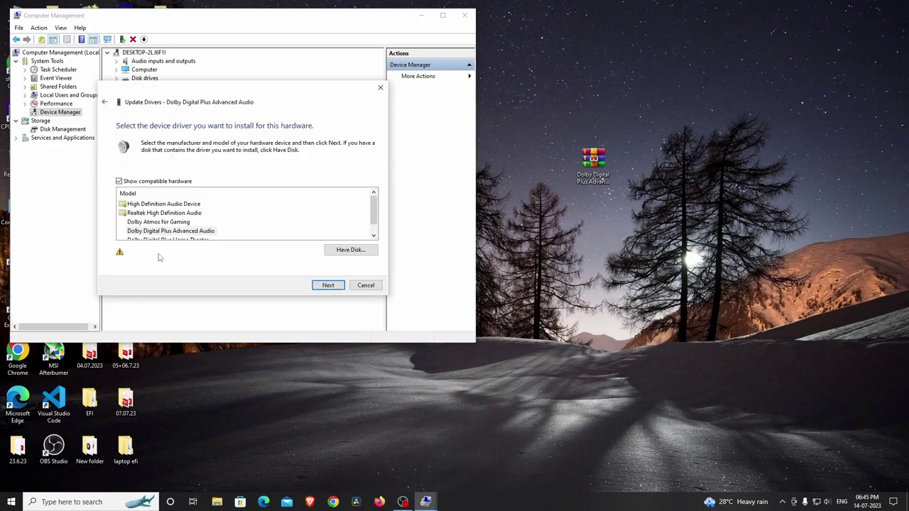
Install the Realtek High Definition Audio driver for the device, decline the immediate restart, and close Computer Management.
click(156, 206)
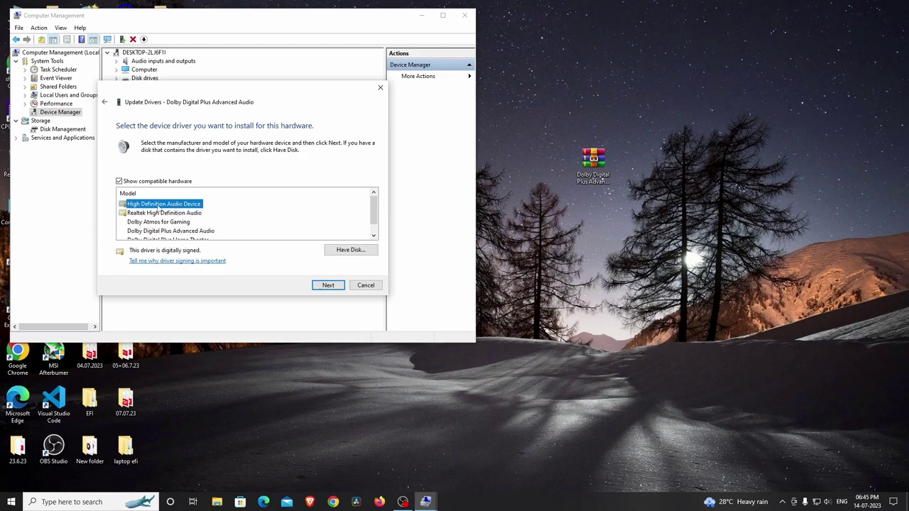
click(152, 214)
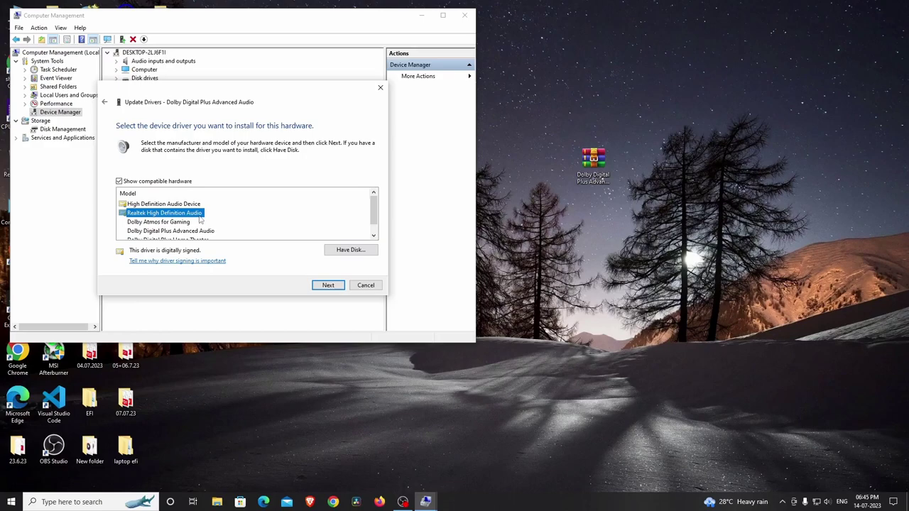
click(326, 285)
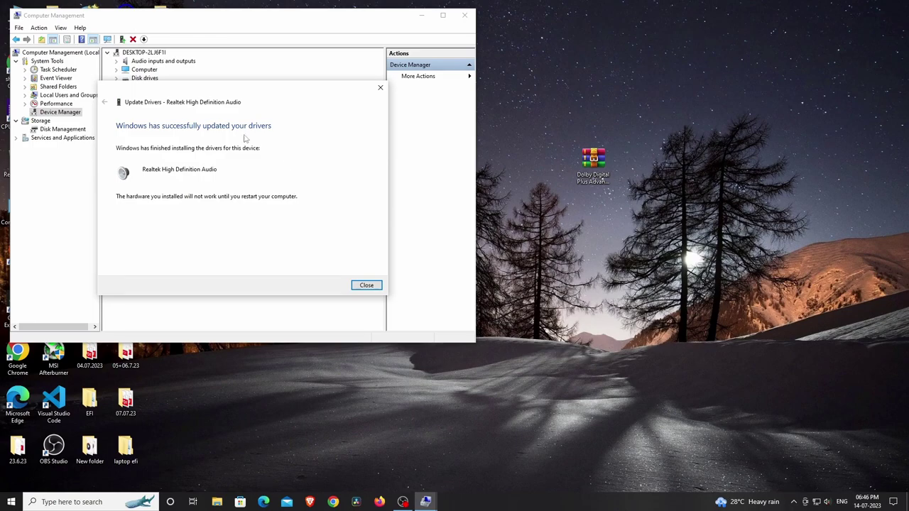
click(365, 284)
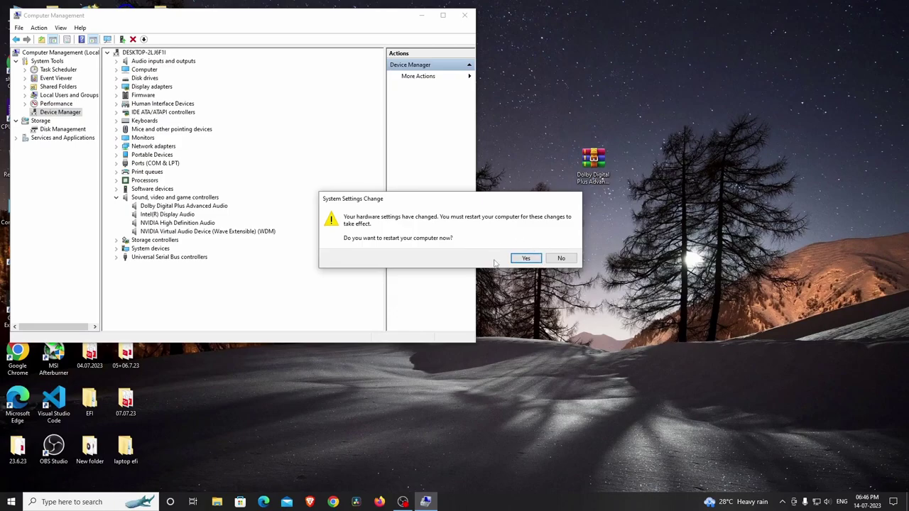
click(560, 258)
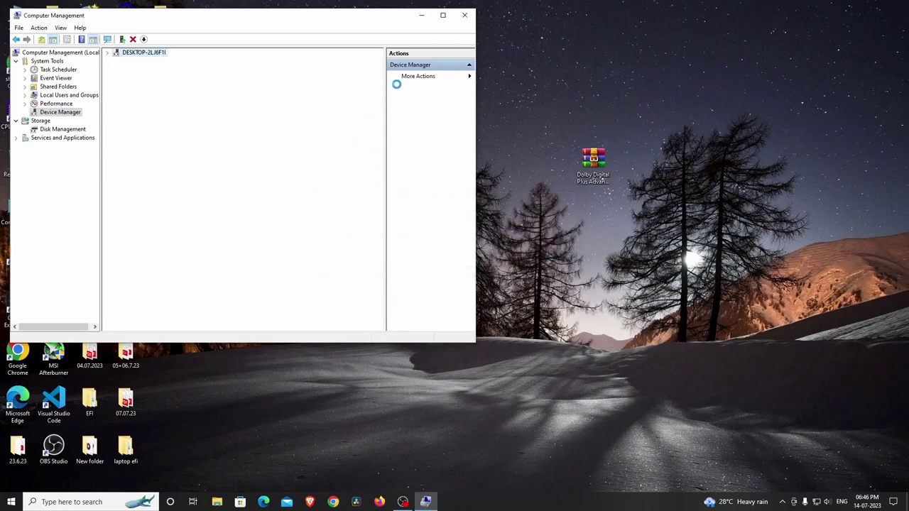
click(465, 15)
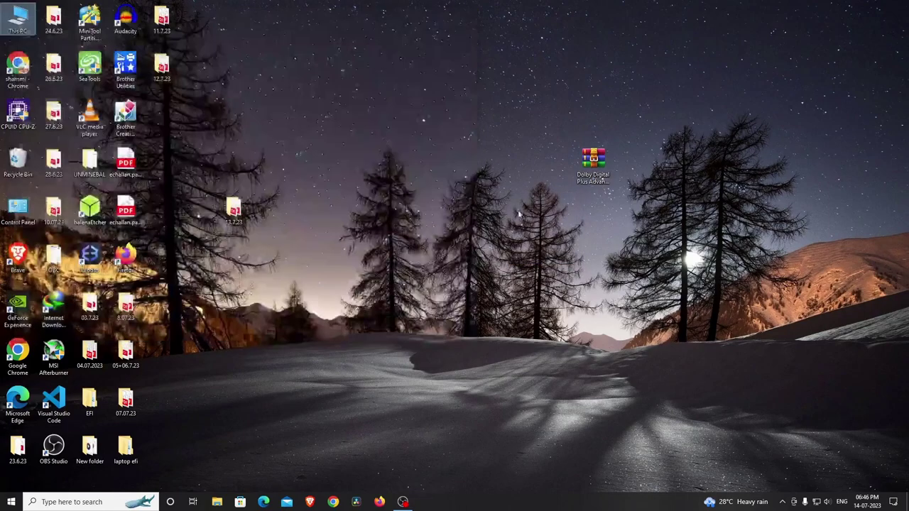
Lower the Realtek High Definition Audio speaker volume to 0 and dismiss the volume control.
click(826, 501)
mouse_move(788, 480)
mouse_down()
mouse_move(813, 481)
mouse_move(770, 480)
mouse_up()
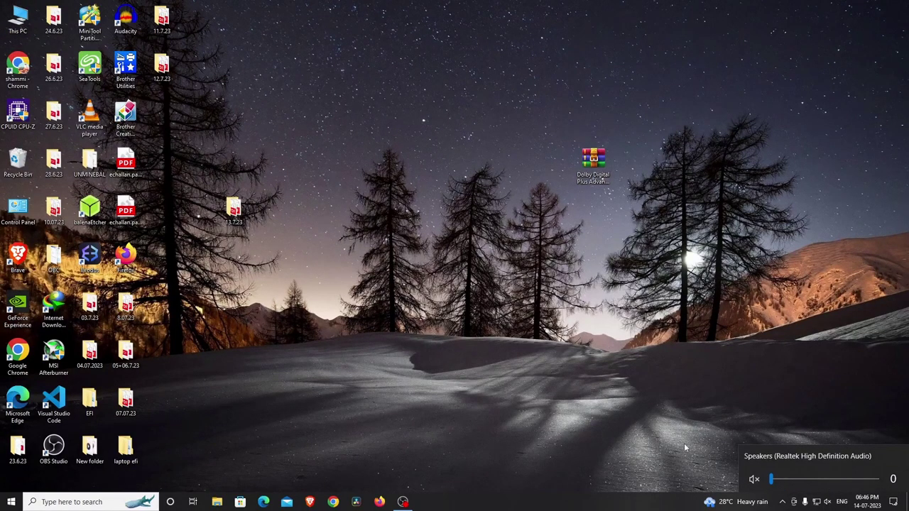
click(689, 445)
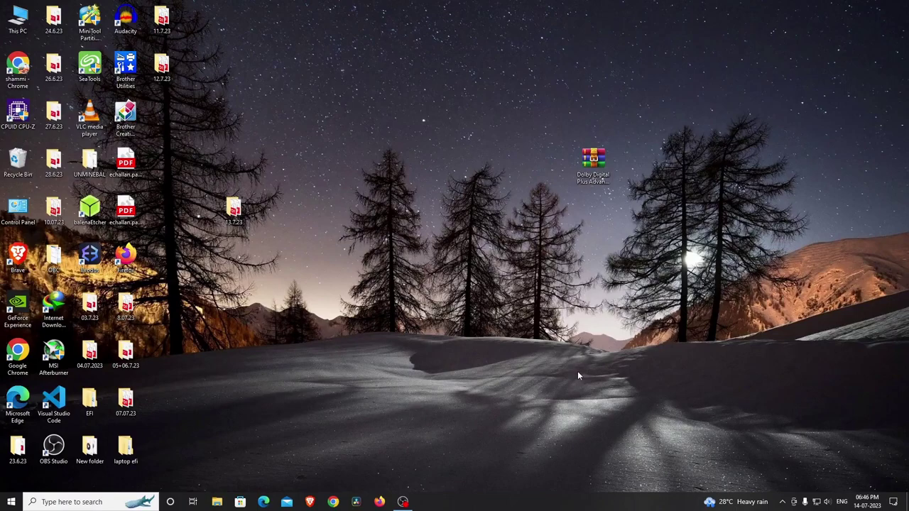